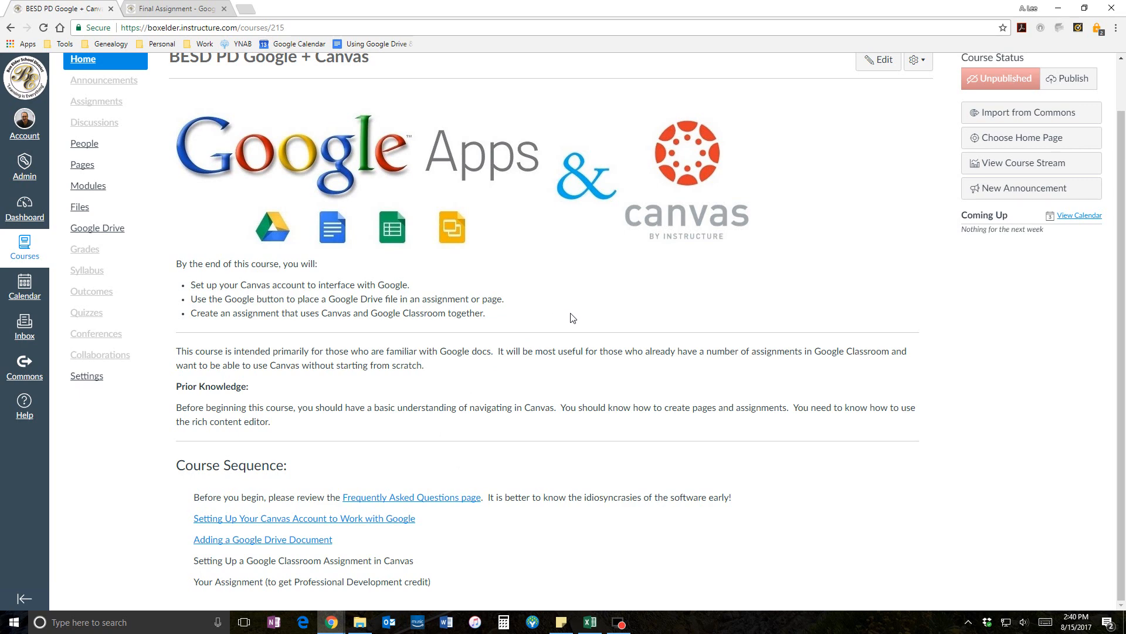
Create a new assignment in the course and name it "Google + Canvas Final Assignment".
{"action": "scroll", "coordinate": [568, 302], "scroll_direction": "up", "scroll_amount": 1}
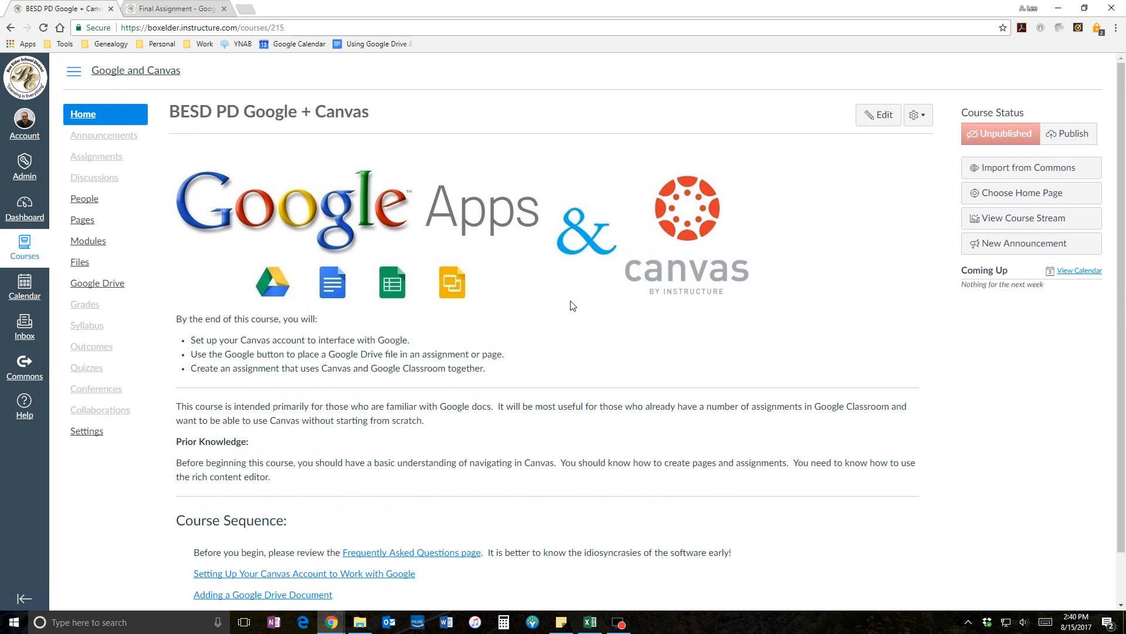
{"action": "left_click", "coordinate": [95, 157]}
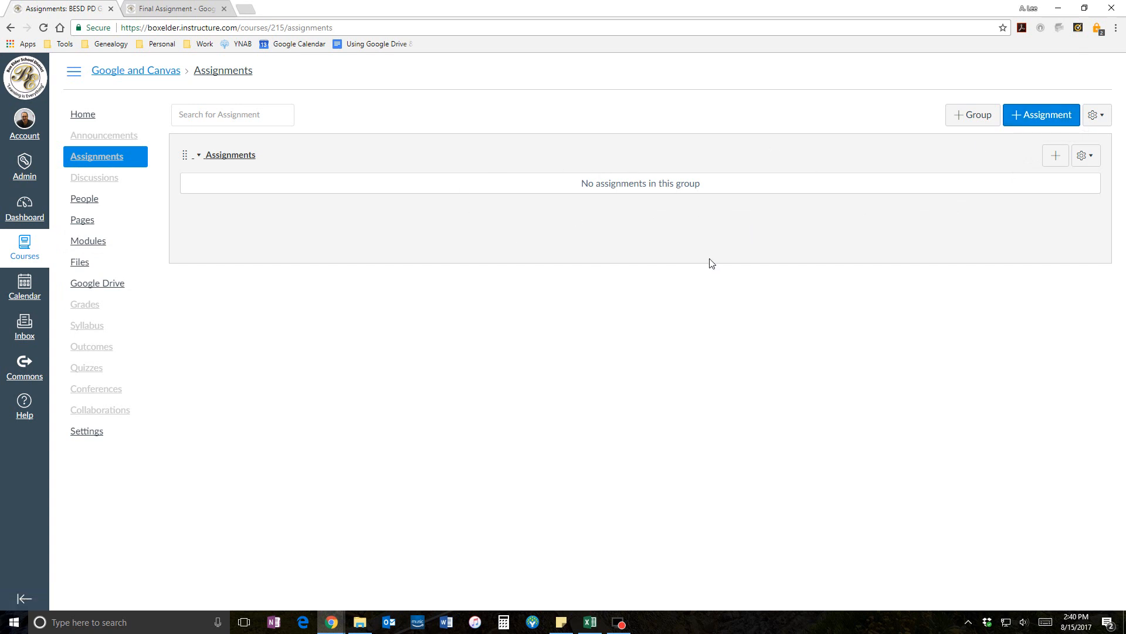
{"action": "left_click", "coordinate": [1019, 116]}
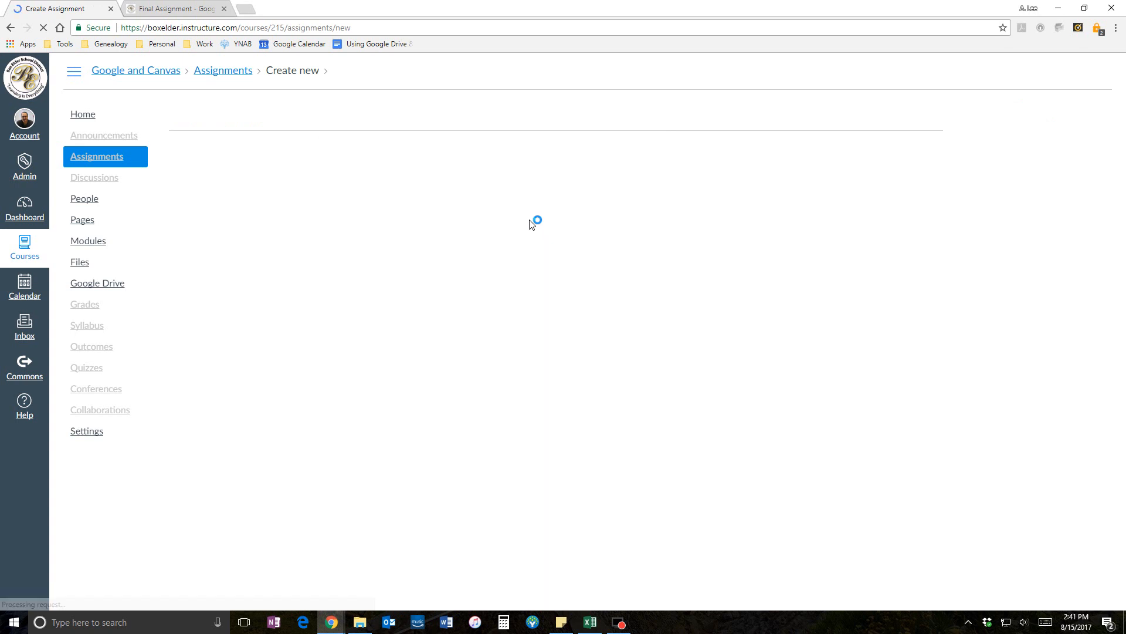
{"action": "left_click", "coordinate": [433, 136]}
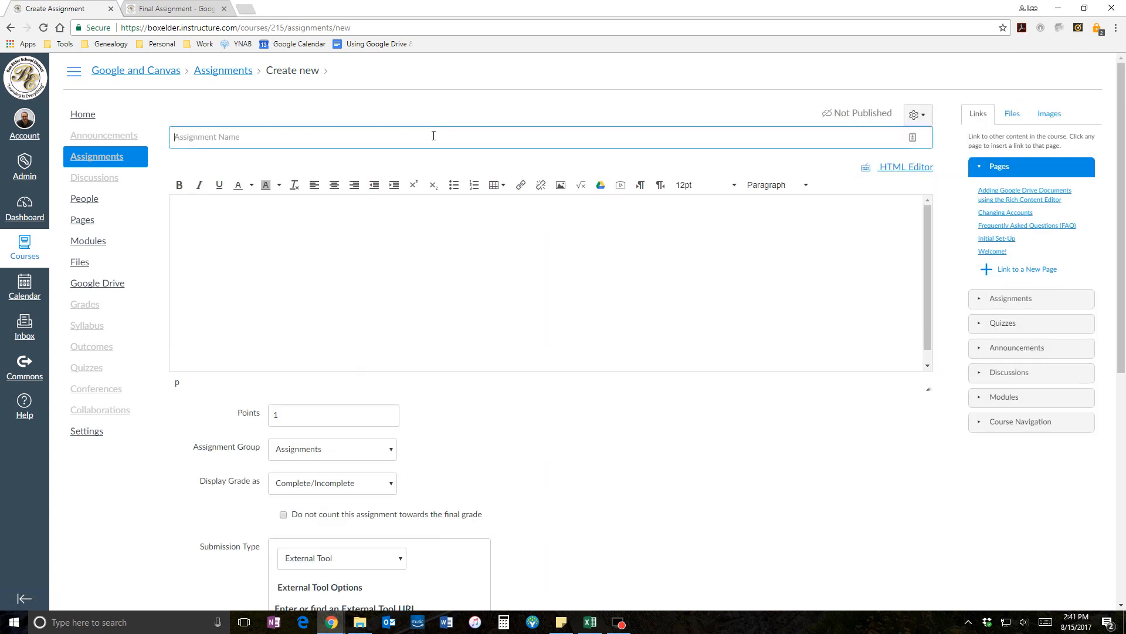
{"action": "type", "text": "Google"}
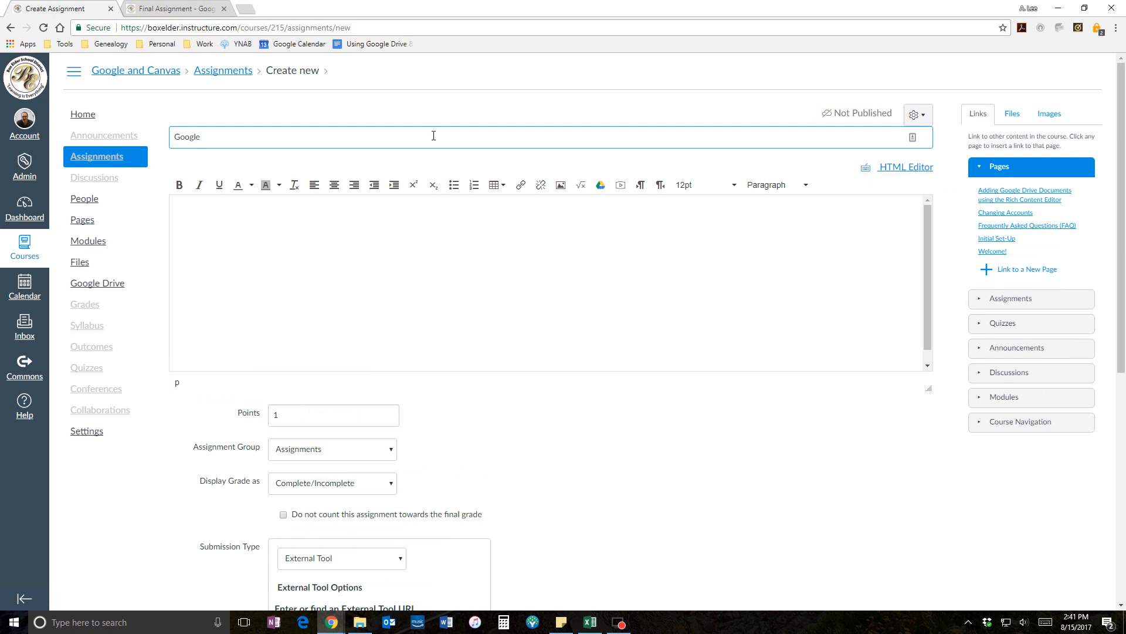
{"action": "type", "text": " + Canvas Final Assignment"}
Enter the assignment description "Instructions for this assignment are on the Google document.".
{"action": "scroll", "coordinate": [471, 246], "scroll_direction": "down", "scroll_amount": 1}
{"action": "left_click", "coordinate": [372, 259]}
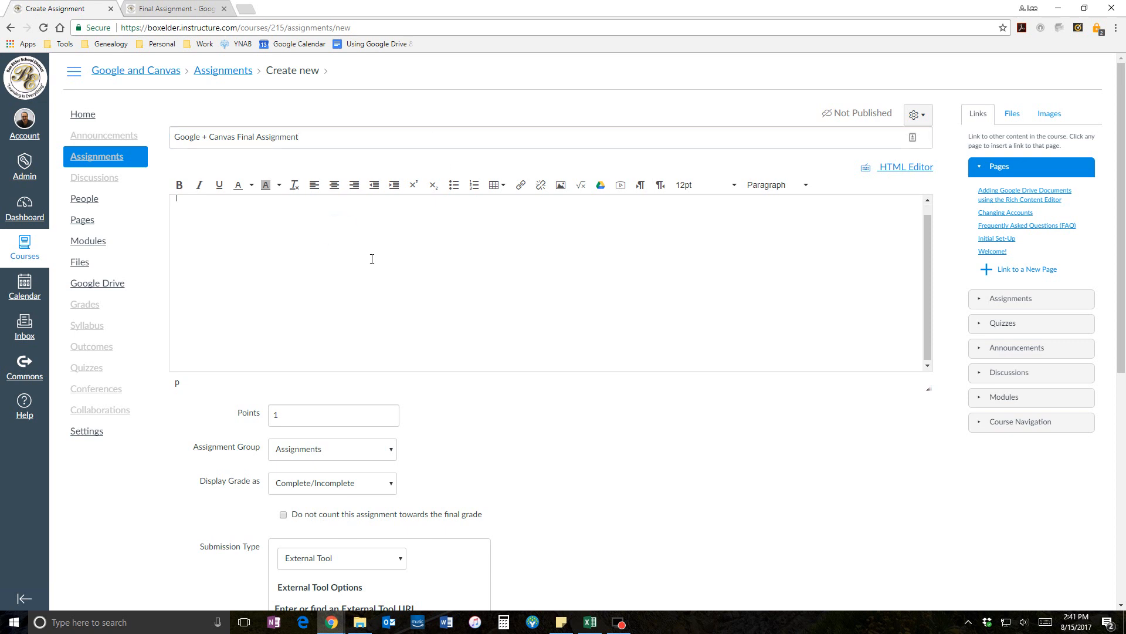
{"action": "scroll", "coordinate": [372, 259], "scroll_direction": "up", "scroll_amount": 1}
{"action": "type", "text": "Instructions for this assignm"}
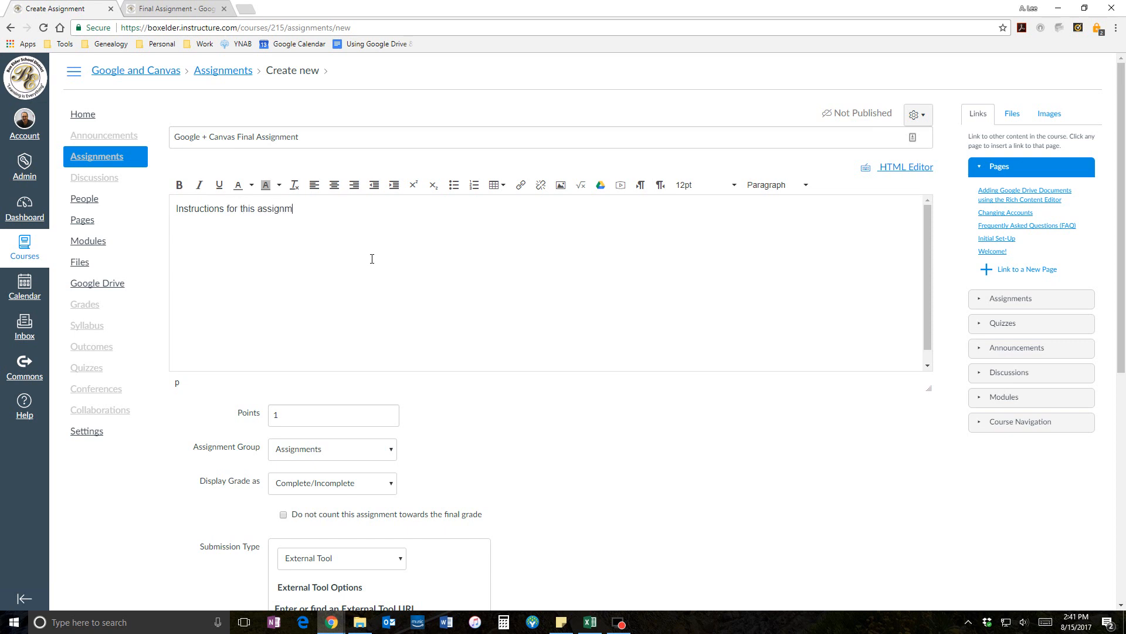
{"action": "type", "text": "ent are on the Google document."}
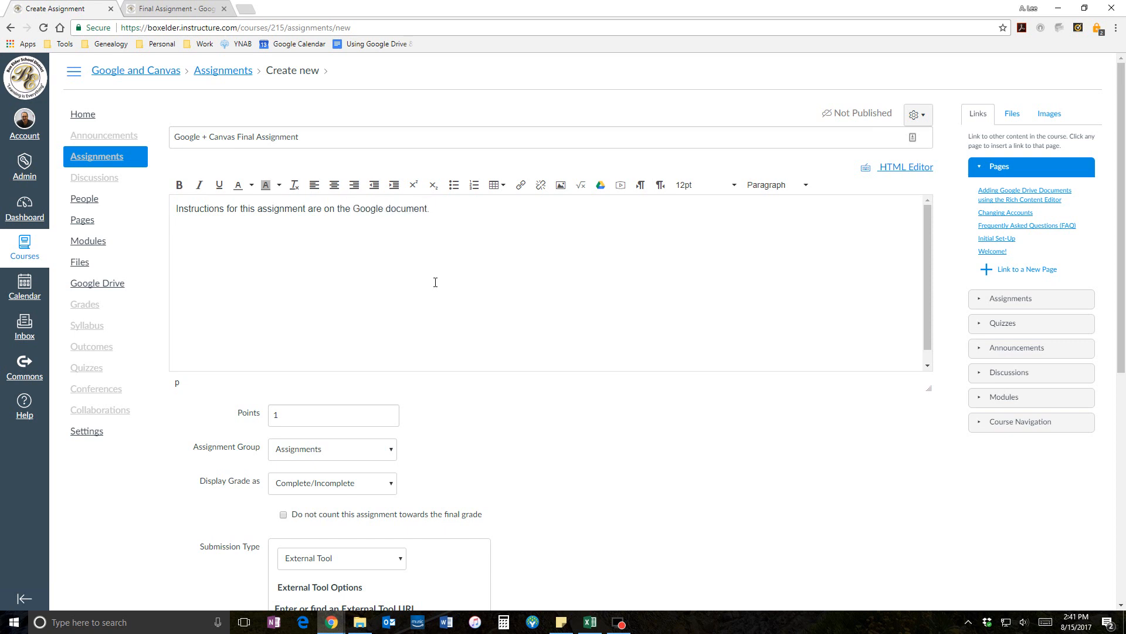
Switch the assignment's grade display to Points and back to Complete/Incomplete.
{"action": "scroll", "coordinate": [533, 282], "scroll_direction": "down", "scroll_amount": 1}
{"action": "scroll", "coordinate": [593, 305], "scroll_direction": "down", "scroll_amount": 2}
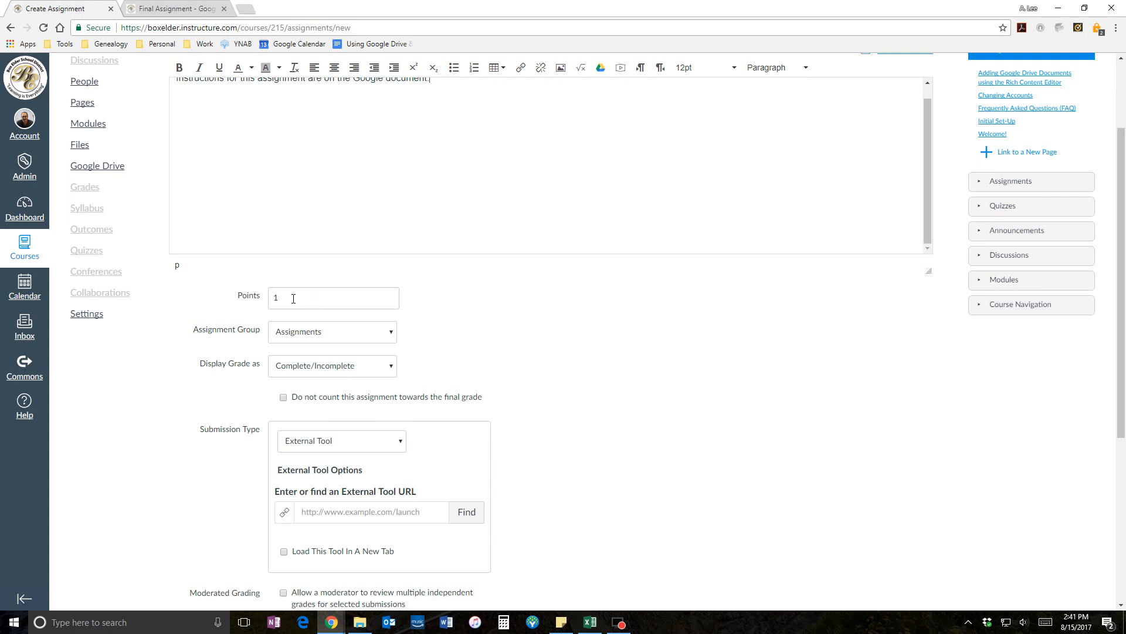
{"action": "scroll", "coordinate": [449, 295], "scroll_direction": "down", "scroll_amount": 2}
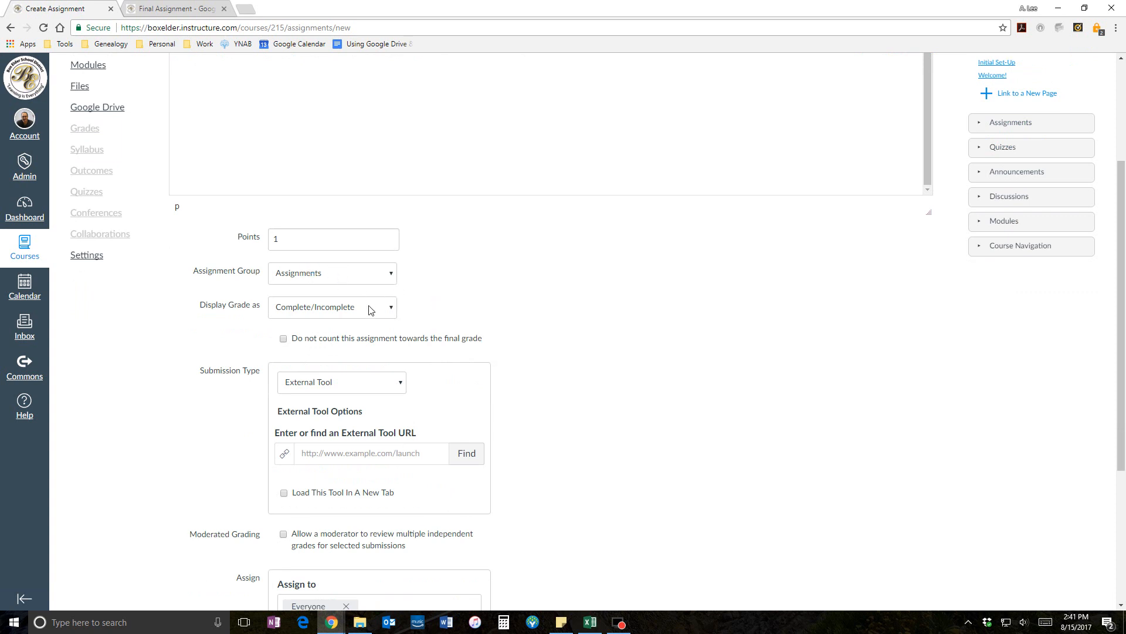
{"action": "left_click", "coordinate": [369, 310]}
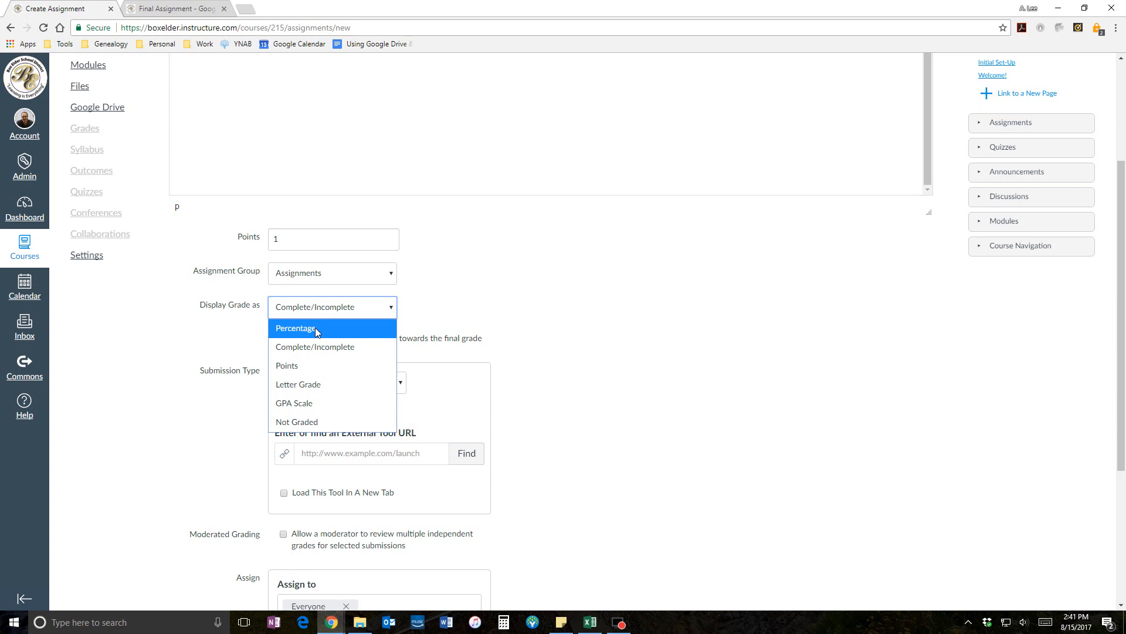
{"action": "left_click", "coordinate": [288, 369]}
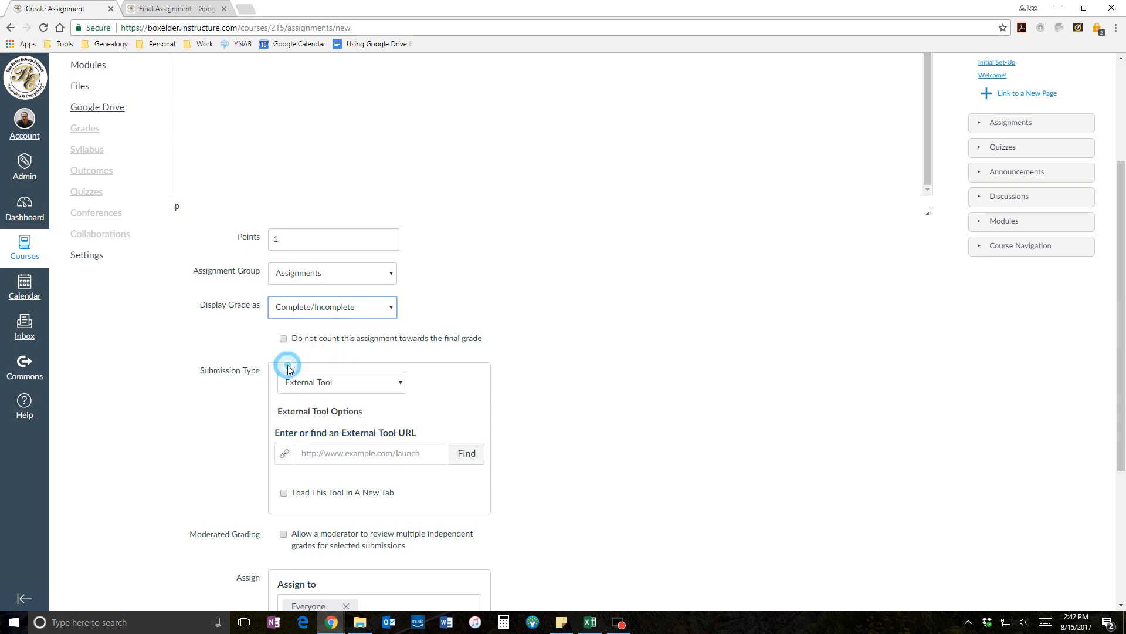
{"action": "left_click", "coordinate": [385, 307]}
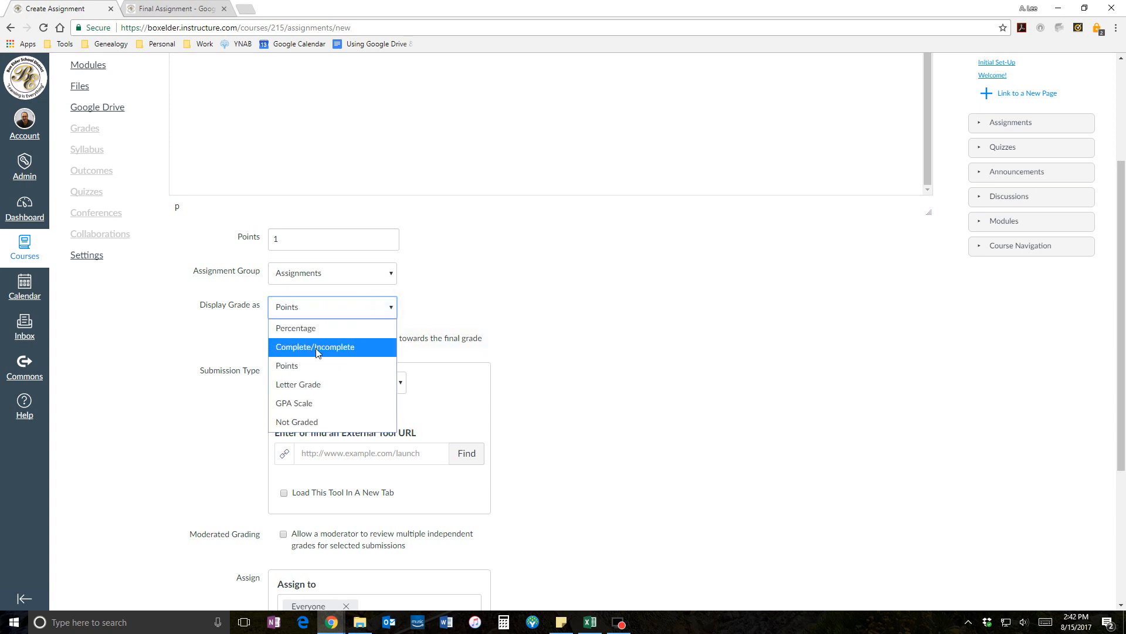
{"action": "left_click", "coordinate": [317, 350]}
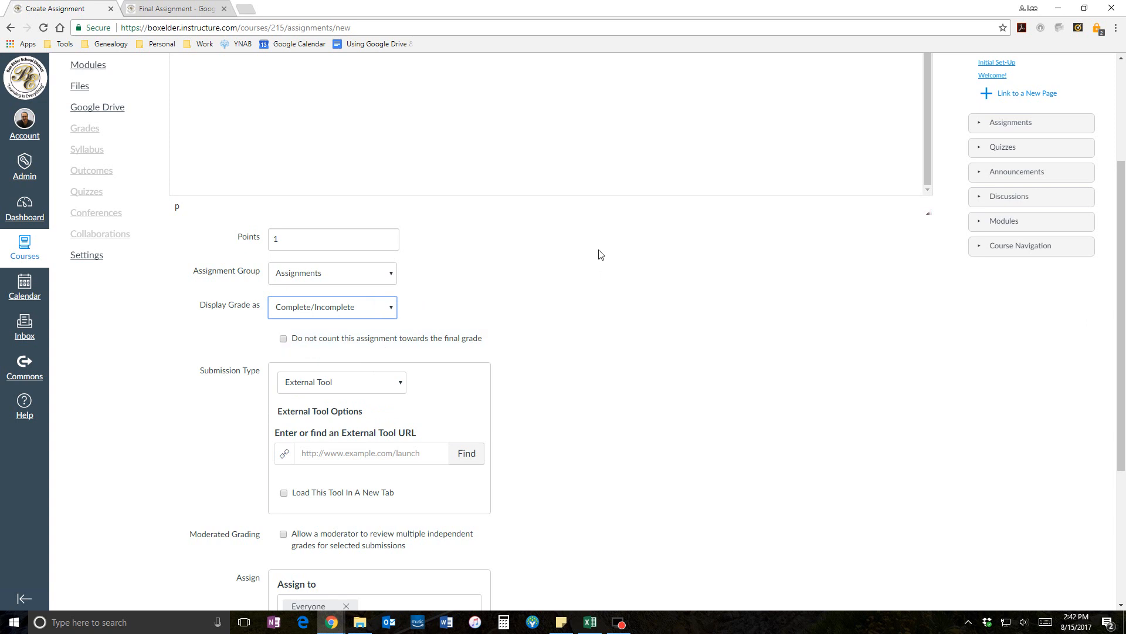
Set the assignment's submission type to No Submission.
{"action": "scroll", "coordinate": [581, 276], "scroll_direction": "down", "scroll_amount": 2}
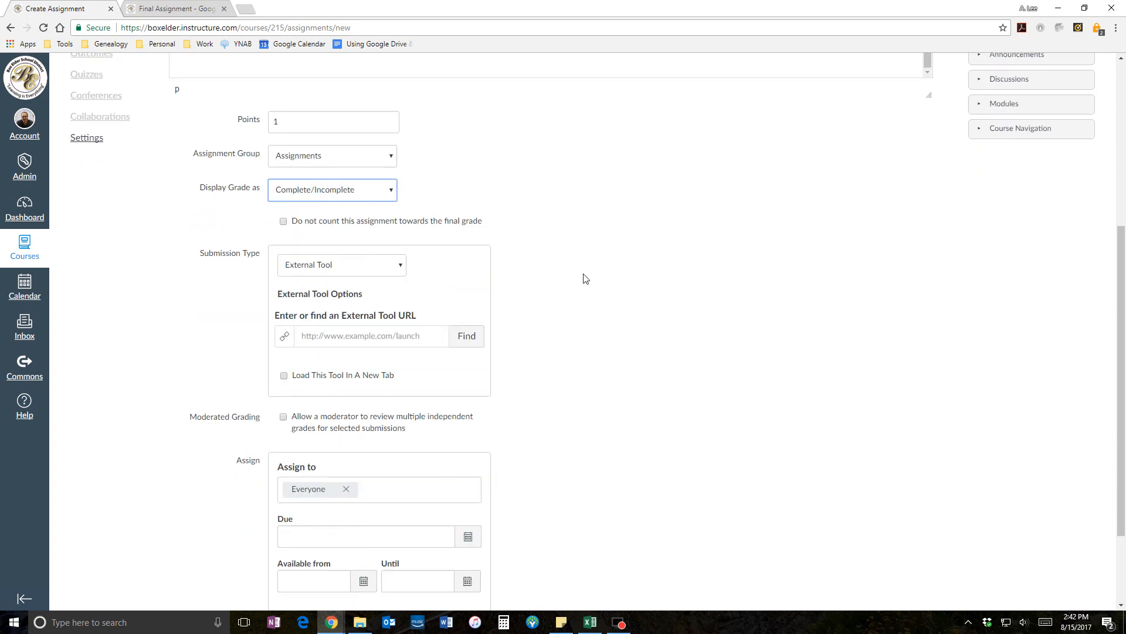
{"action": "left_click", "coordinate": [387, 270]}
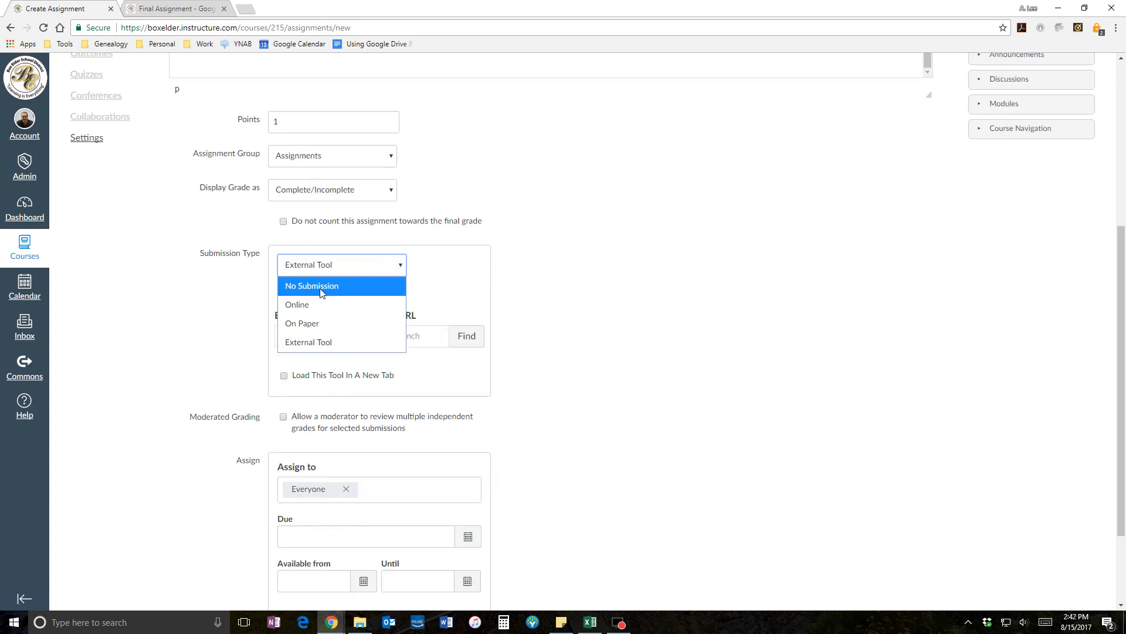
{"action": "left_click", "coordinate": [321, 292]}
{"action": "scroll", "coordinate": [674, 258], "scroll_direction": "down", "scroll_amount": 2}
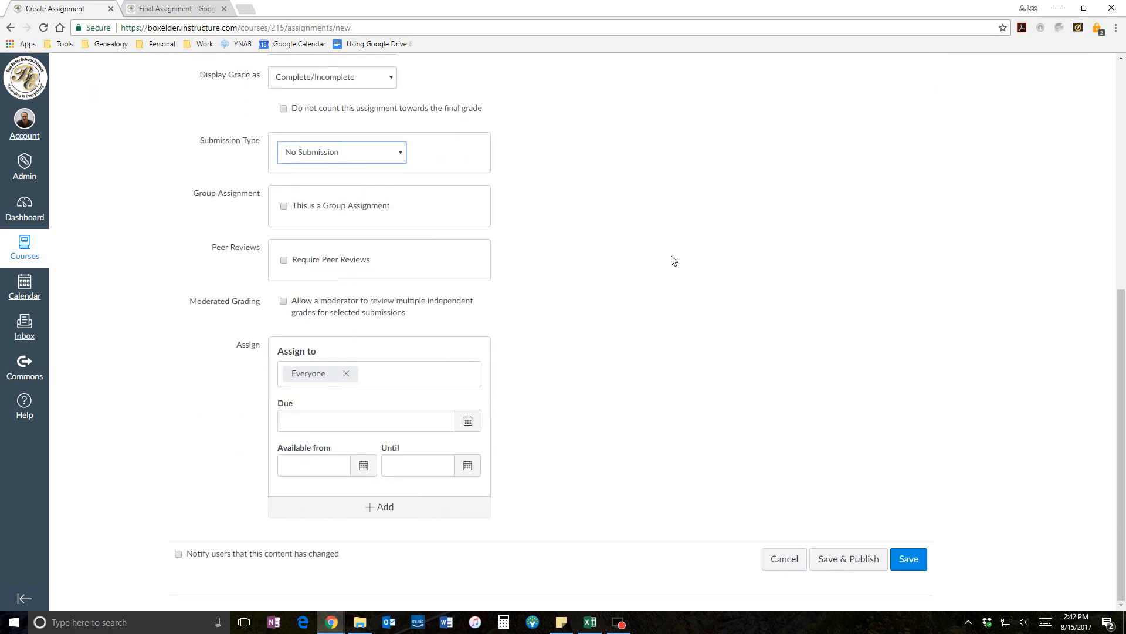
{"action": "scroll", "coordinate": [616, 341], "scroll_direction": "up", "scroll_amount": 6}
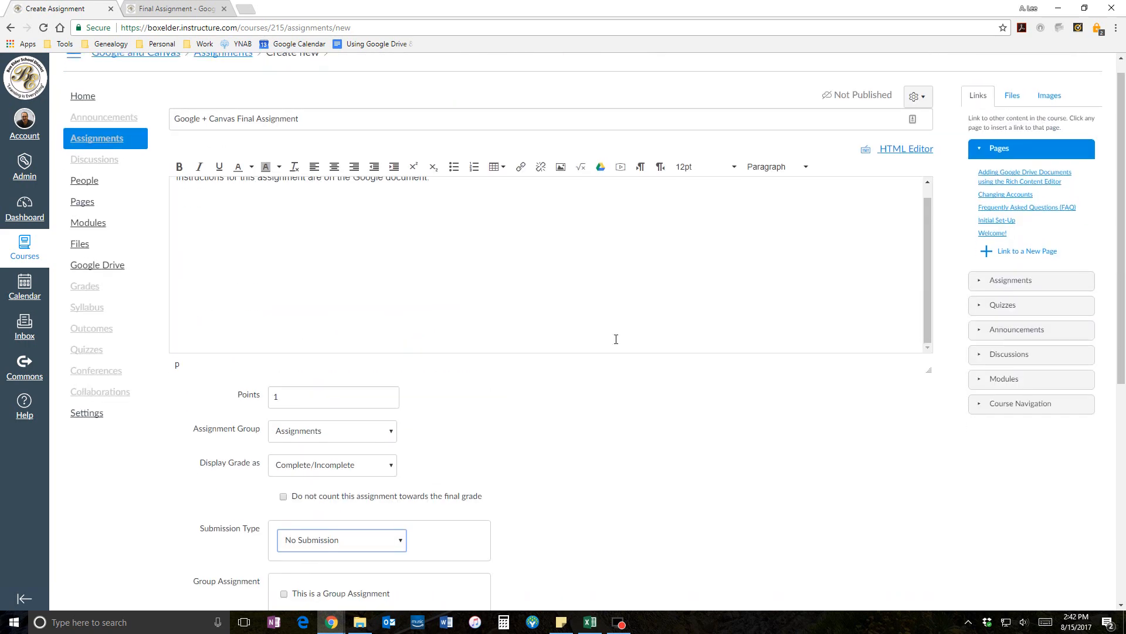
{"action": "scroll", "coordinate": [682, 431], "scroll_direction": "down", "scroll_amount": 5}
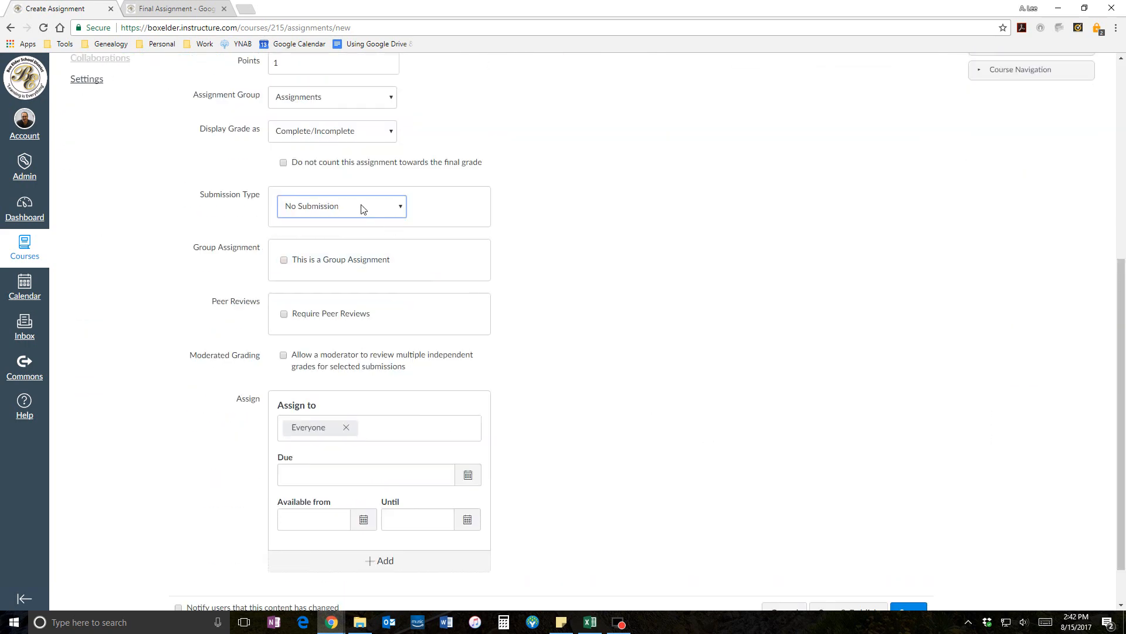
{"action": "left_click", "coordinate": [382, 209]}
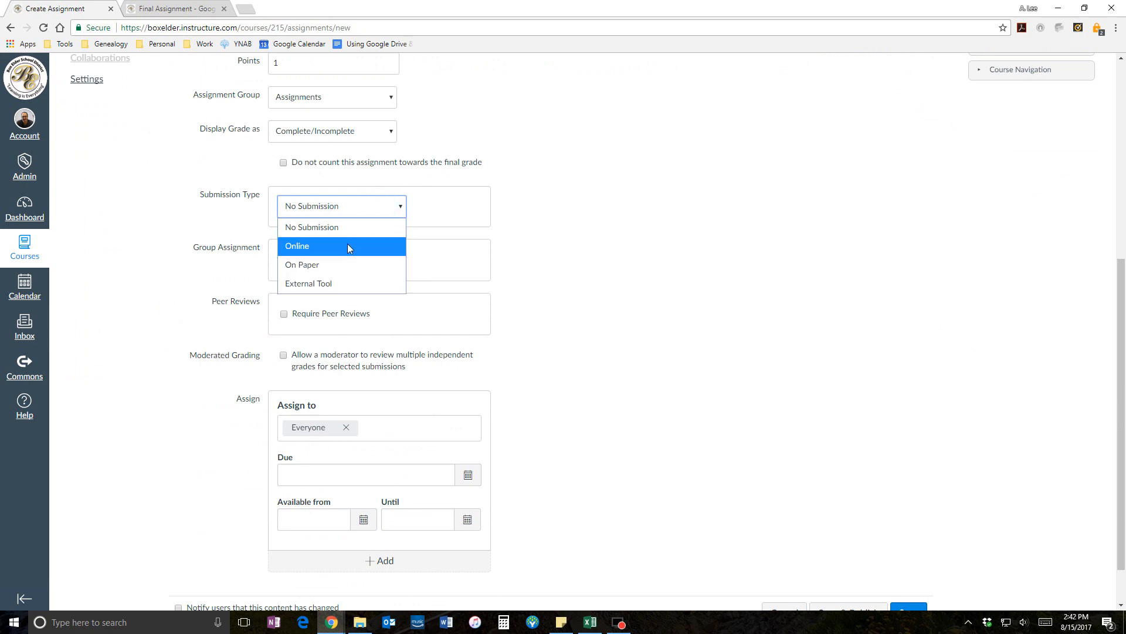
{"action": "left_click", "coordinate": [641, 202]}
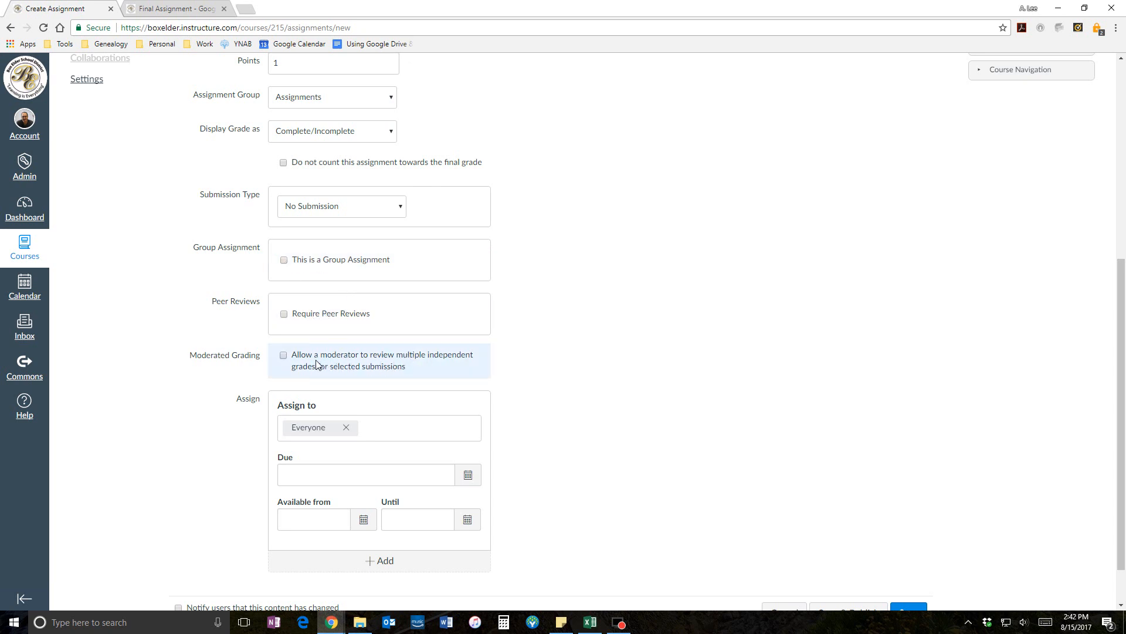
Review the assignment settings and save the assignment without publishing it.
{"action": "scroll", "coordinate": [654, 319], "scroll_direction": "down", "scroll_amount": 1}
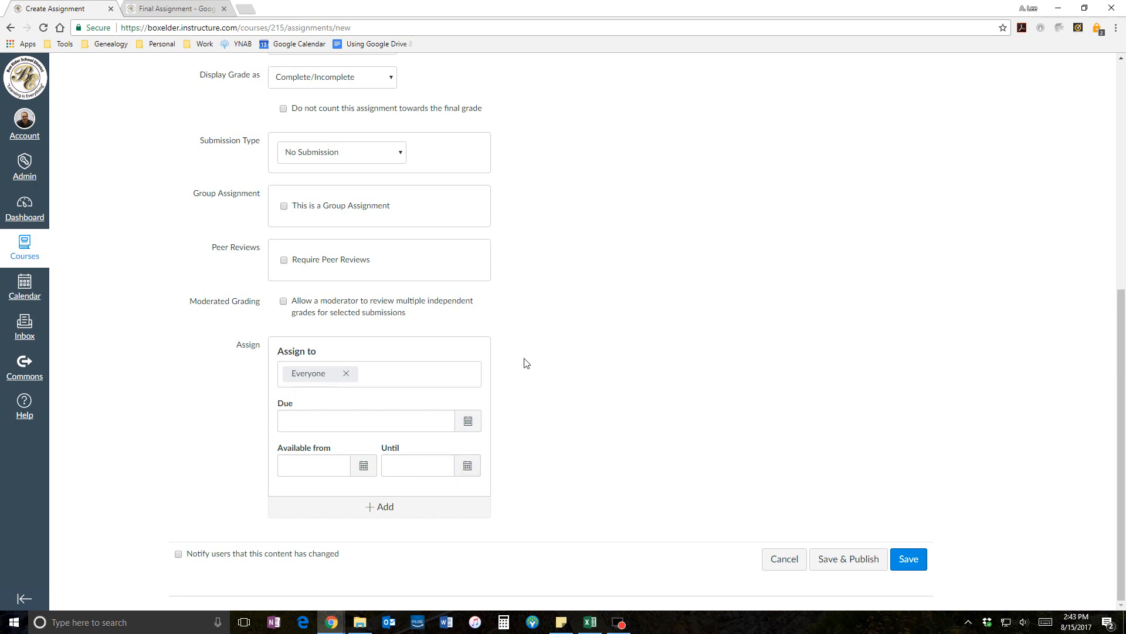
{"action": "scroll", "coordinate": [626, 408], "scroll_direction": "up", "scroll_amount": 7}
{"action": "scroll", "coordinate": [627, 409], "scroll_direction": "down", "scroll_amount": 7}
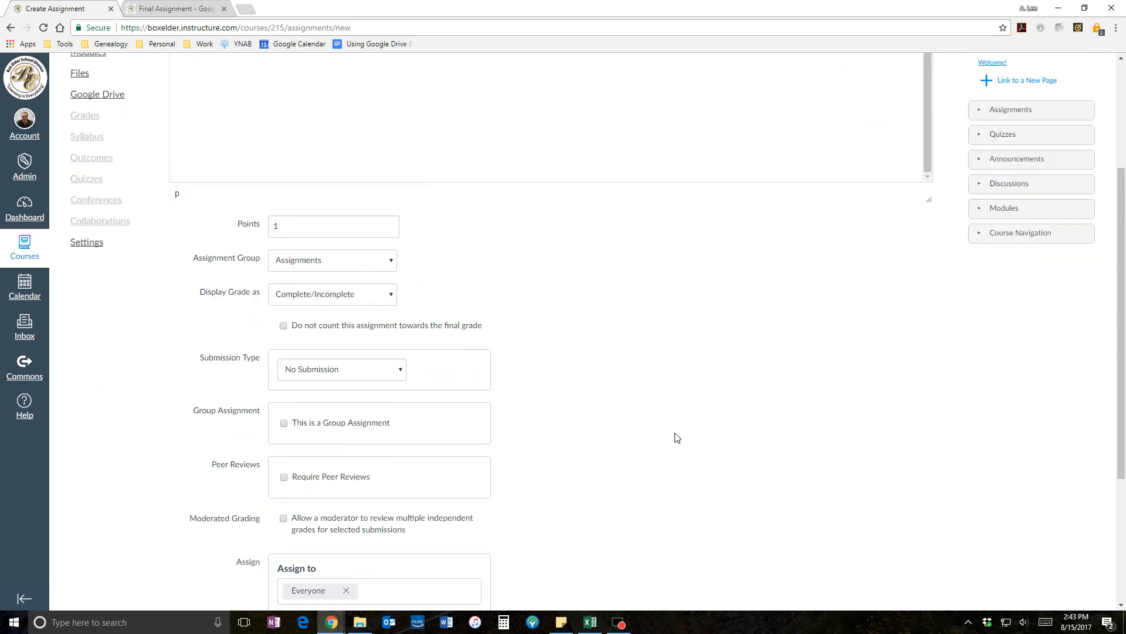
{"action": "left_click", "coordinate": [916, 560]}
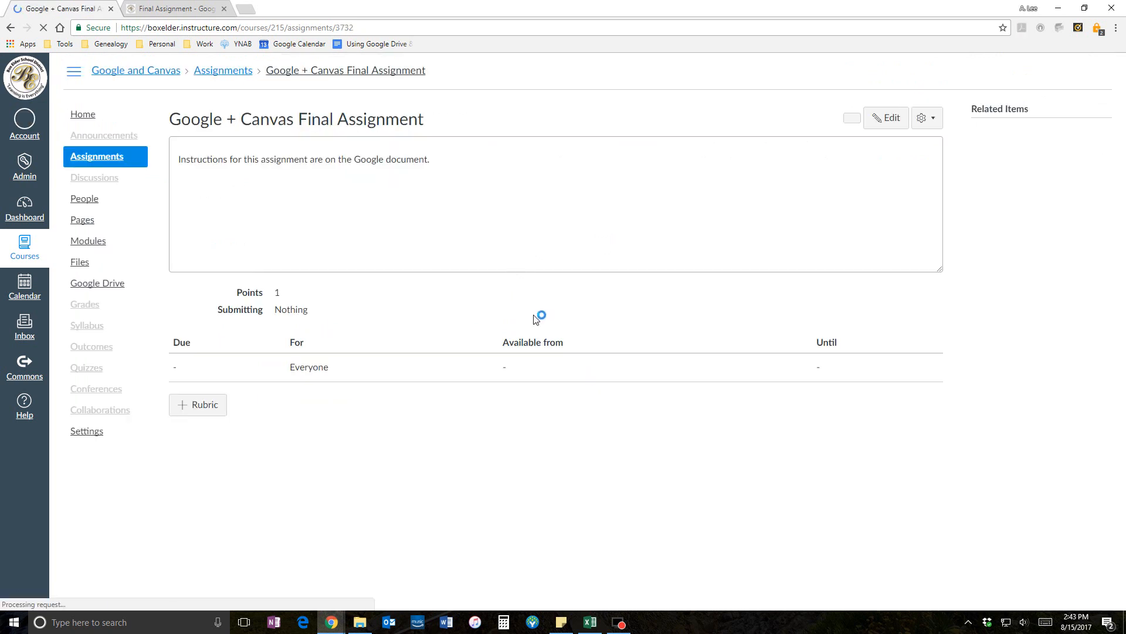
Add a rubric to the saved assignment and title it "Is it done?".
{"action": "left_click", "coordinate": [200, 406]}
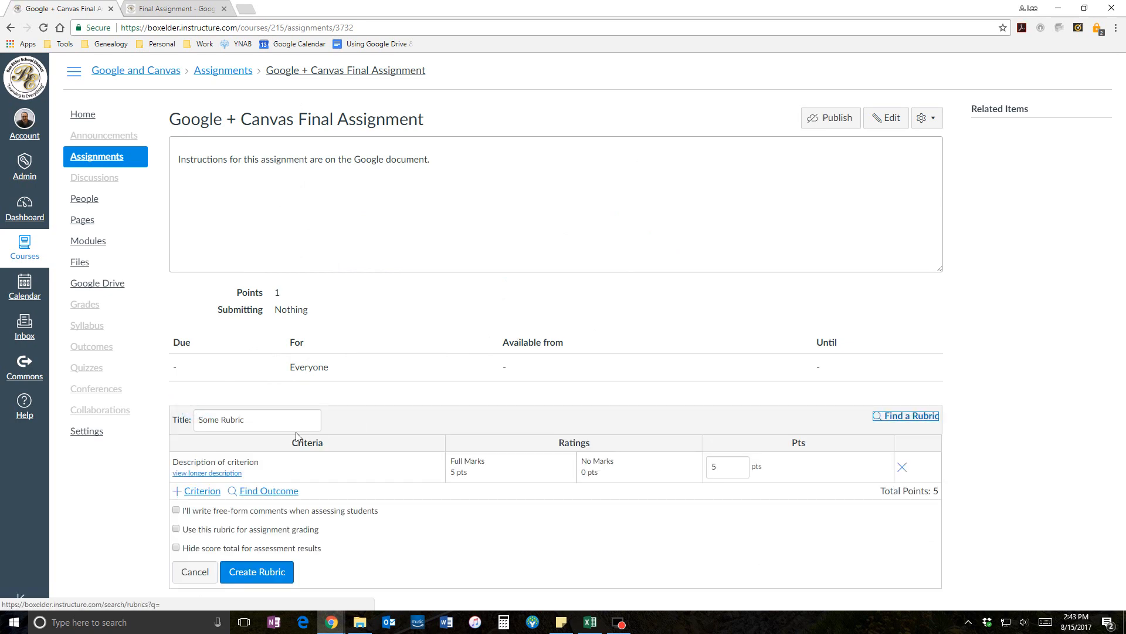
{"action": "left_click", "coordinate": [259, 420]}
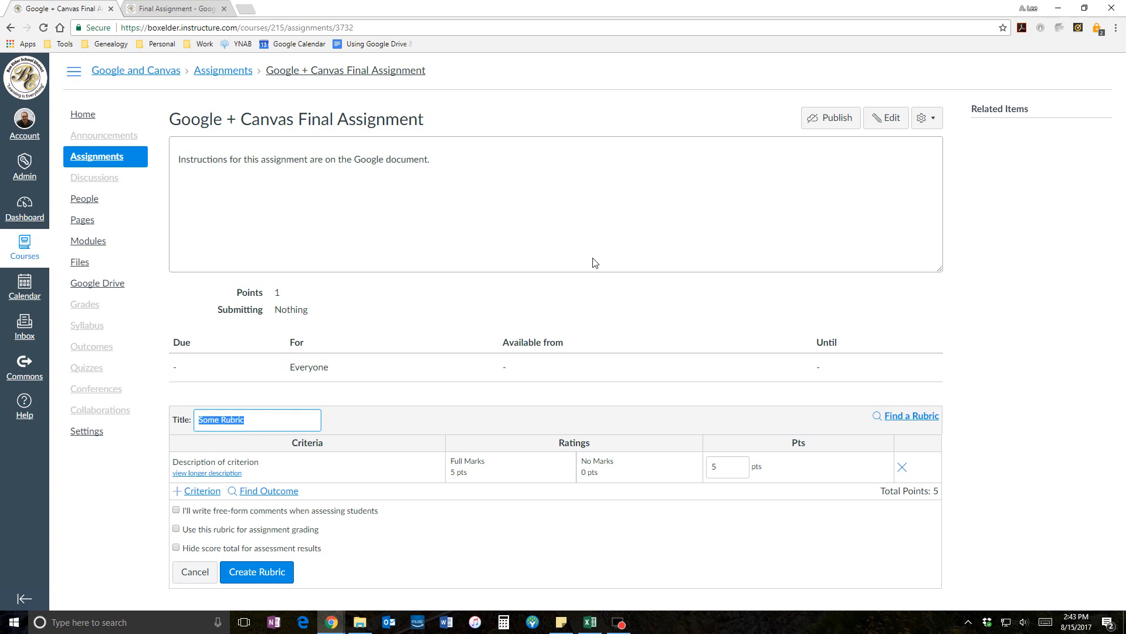
{"action": "type", "text": "Is i"}
{"action": "key", "text": "BackSpace"}
{"action": "type", "text": "it done?"}
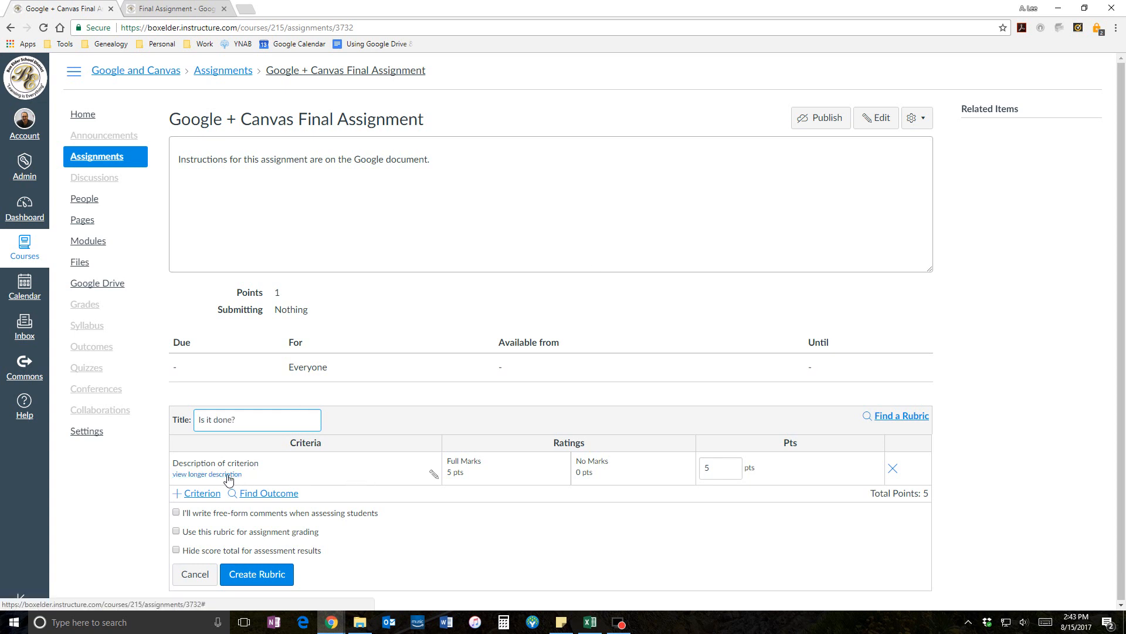
Replace the rubric criterion's description with "Is it done?".
{"action": "left_click", "coordinate": [433, 474]}
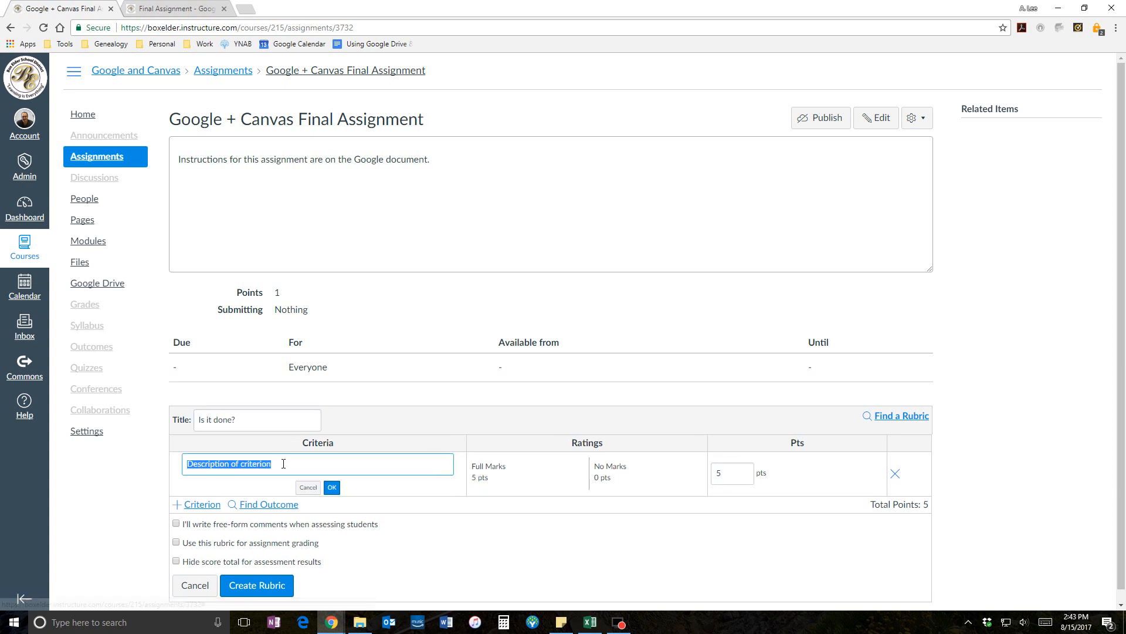
{"action": "type", "text": "Is it done?"}
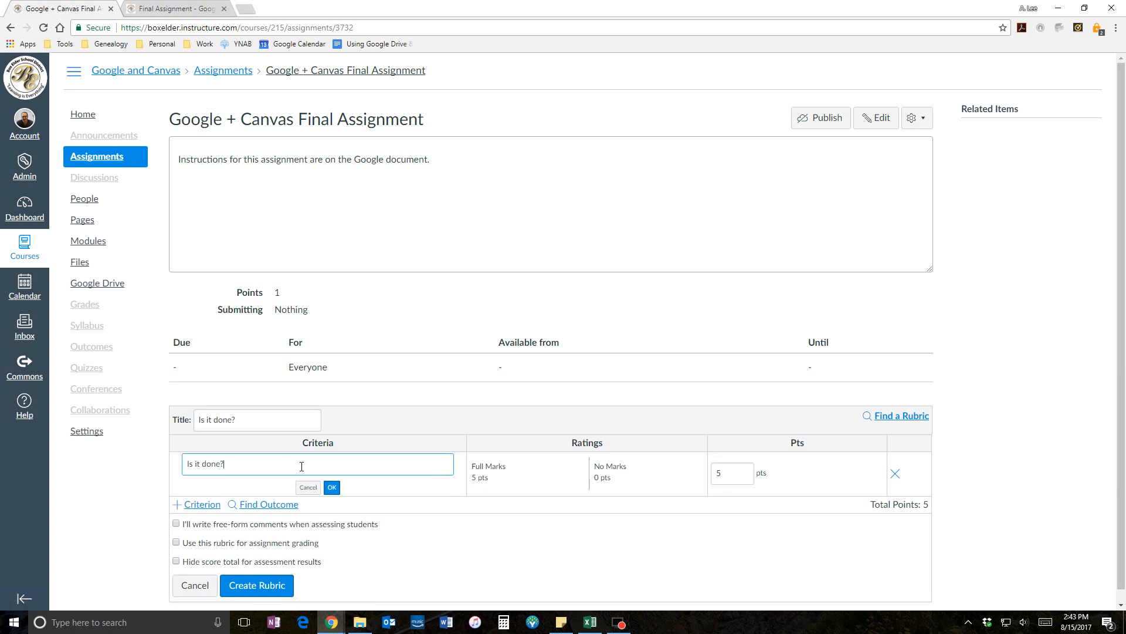
{"action": "left_click", "coordinate": [332, 488]}
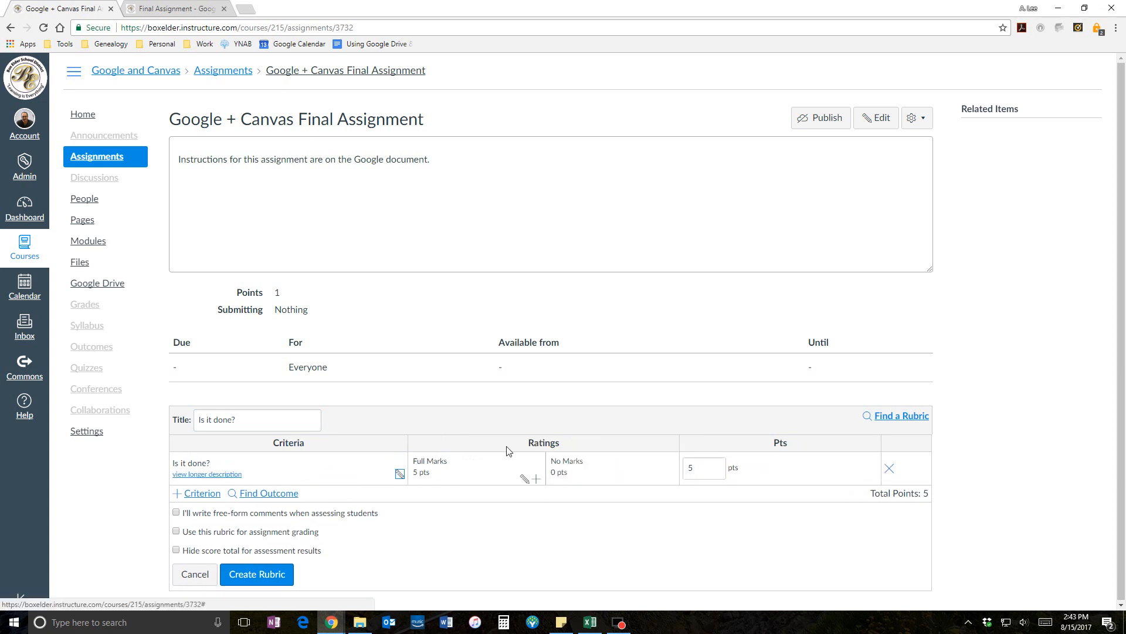
Set the criterion's Full Marks rating to 1 point.
{"action": "left_click", "coordinate": [524, 478]}
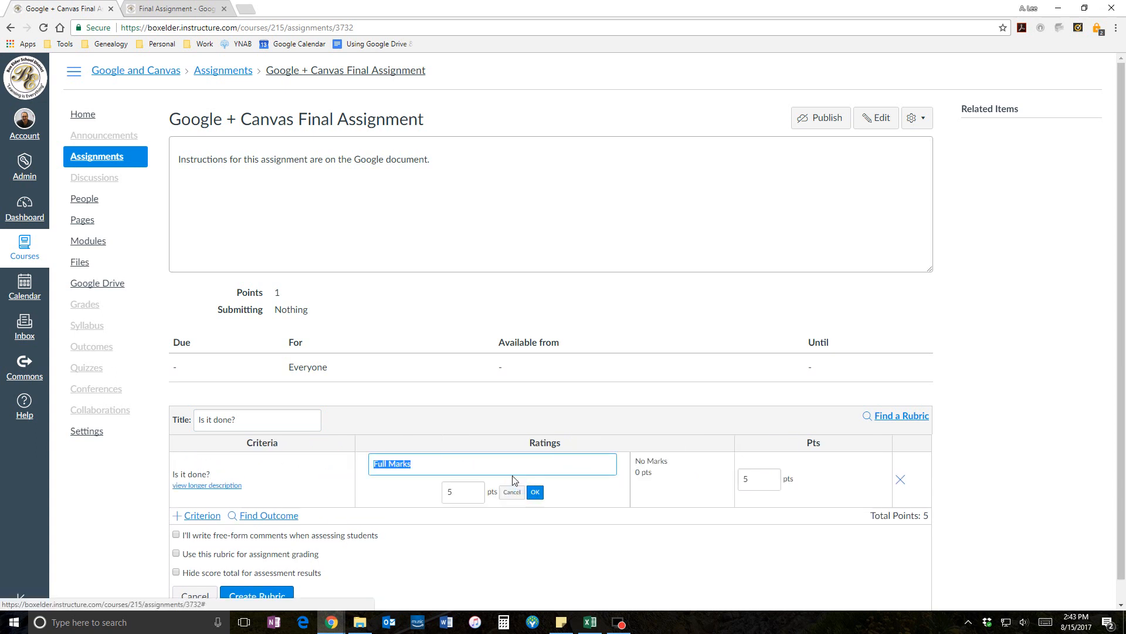
{"action": "left_click", "coordinate": [462, 490]}
{"action": "type", "text": "1"}
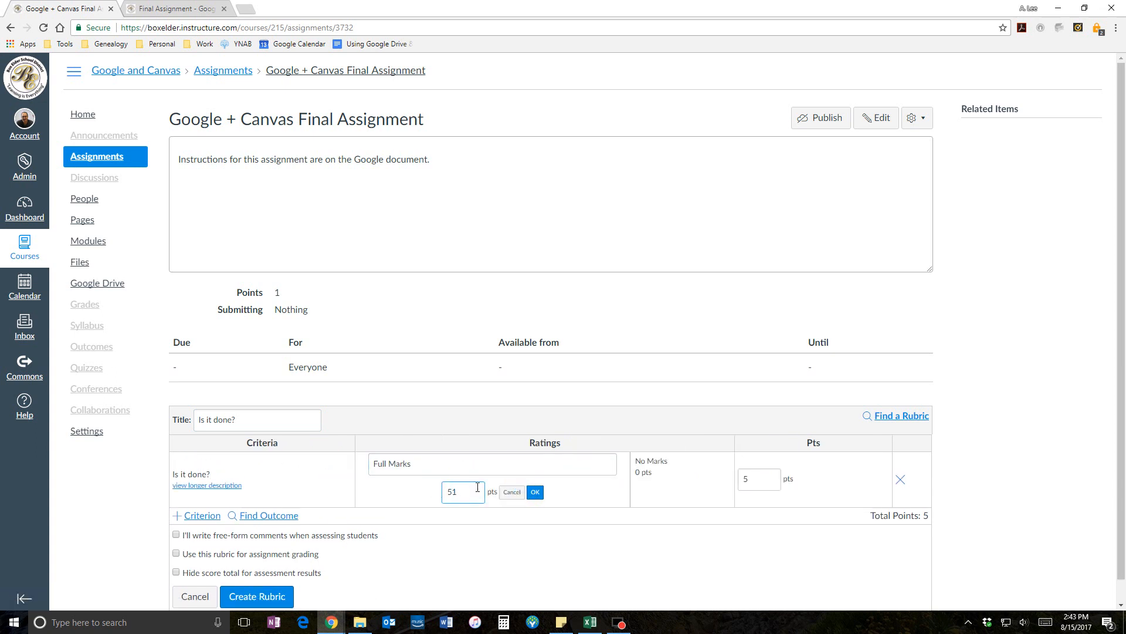
{"action": "left_click", "coordinate": [534, 492]}
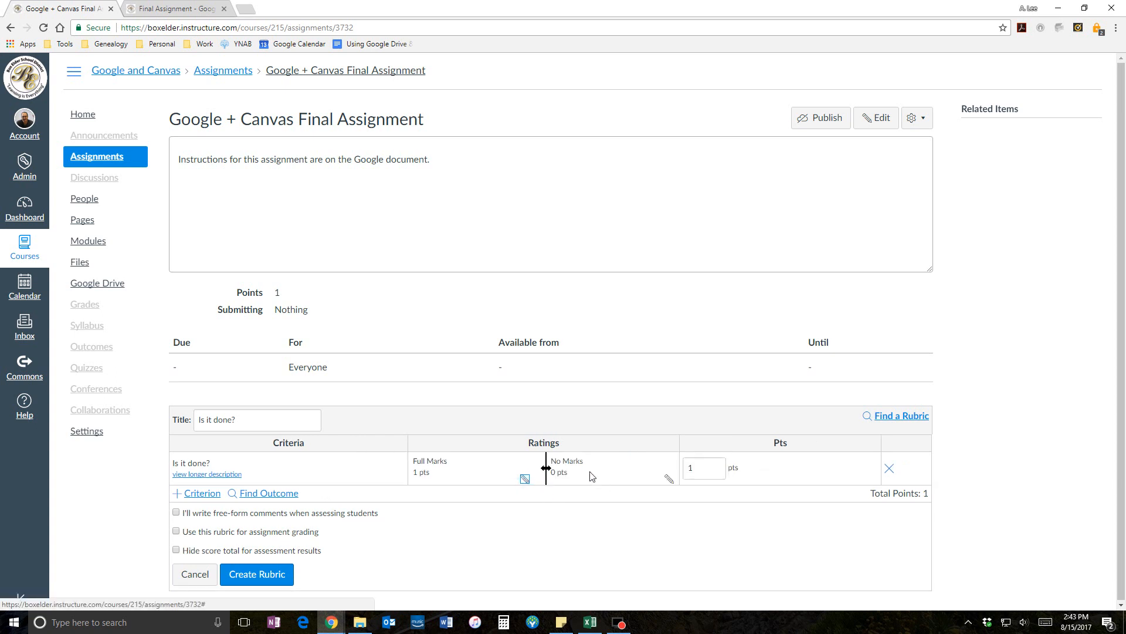
Enable using the rubric for assignment grading and create the rubric.
{"action": "left_click", "coordinate": [178, 532]}
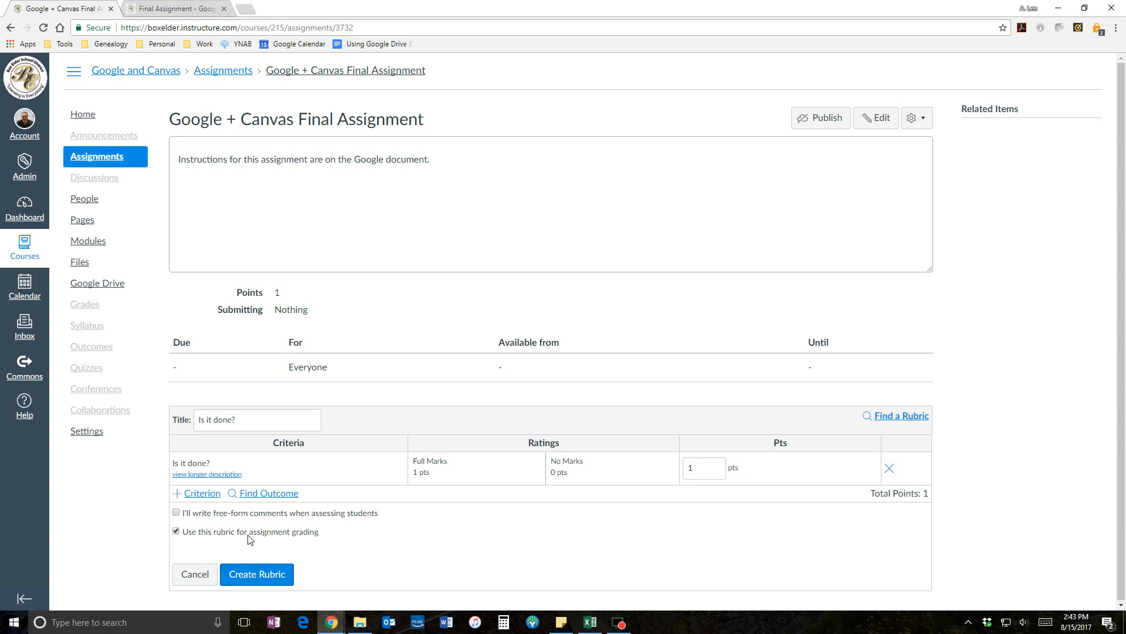
{"action": "left_click", "coordinate": [244, 572]}
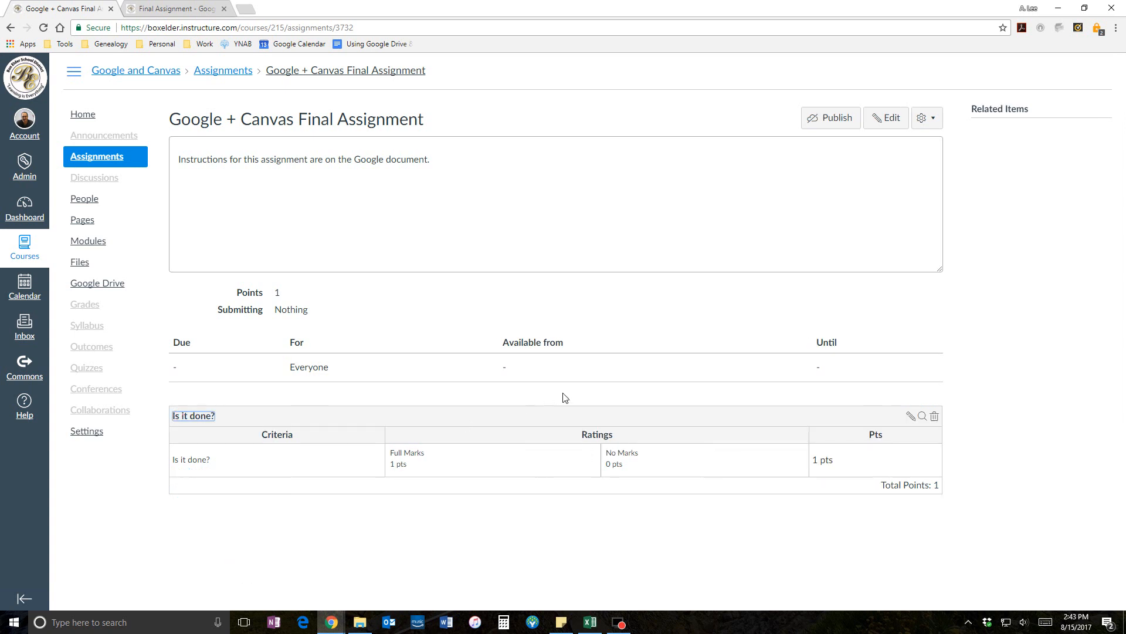
Reopen the Google + Canvas Final Assignment for editing and set its submission type to External Tool.
{"action": "left_click", "coordinate": [883, 117]}
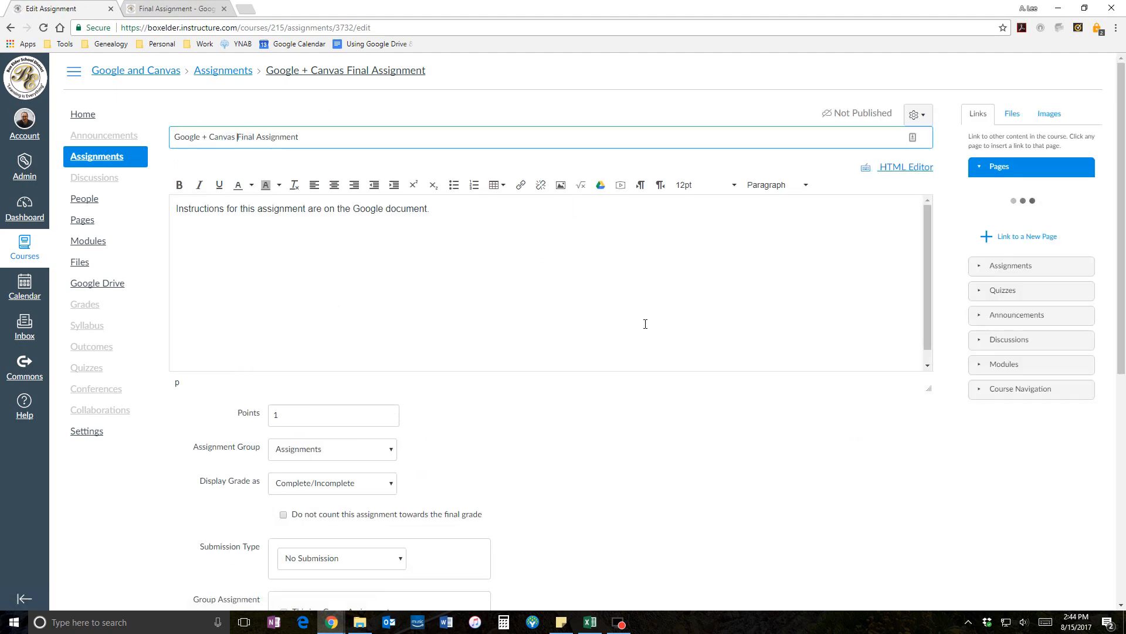
{"action": "scroll", "coordinate": [678, 436], "scroll_direction": "down", "scroll_amount": 5}
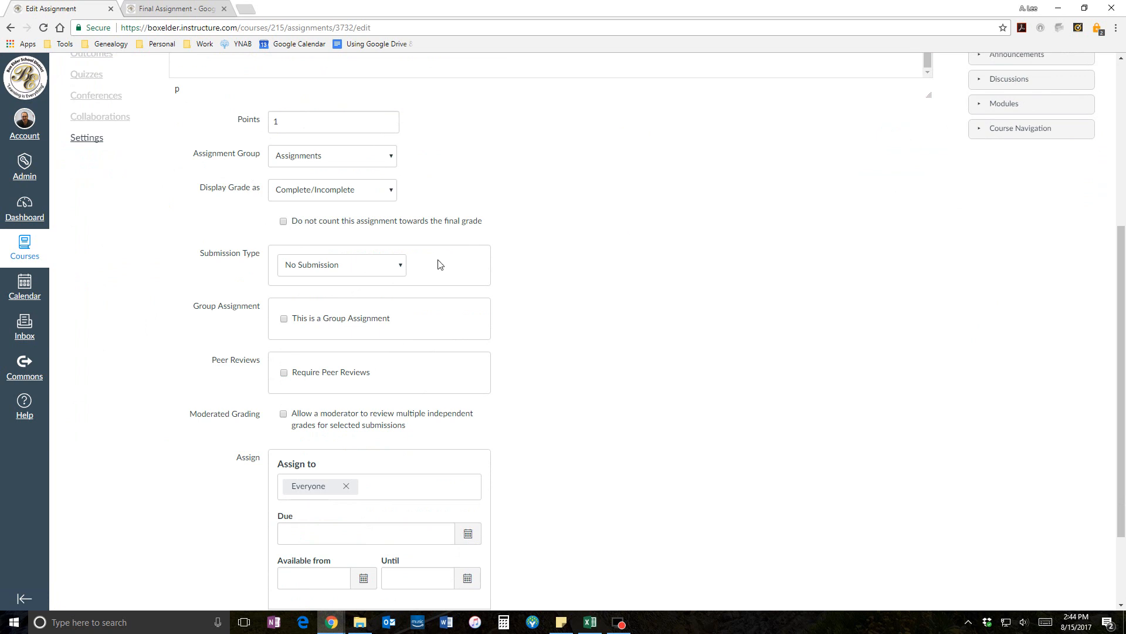
{"action": "left_click", "coordinate": [402, 269]}
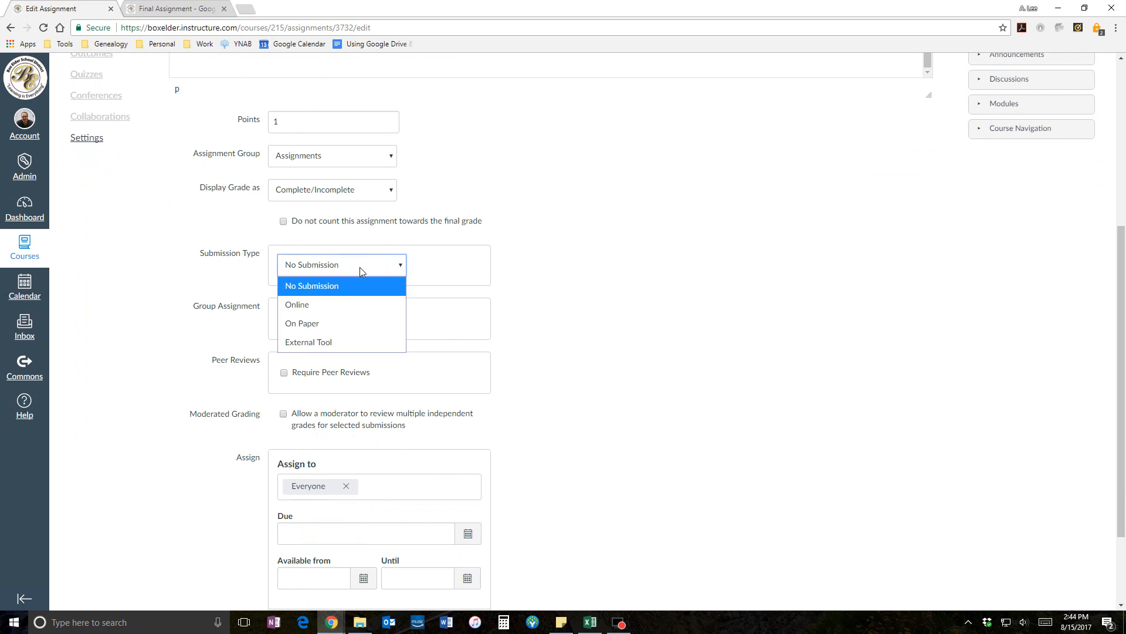
{"action": "left_click", "coordinate": [308, 342]}
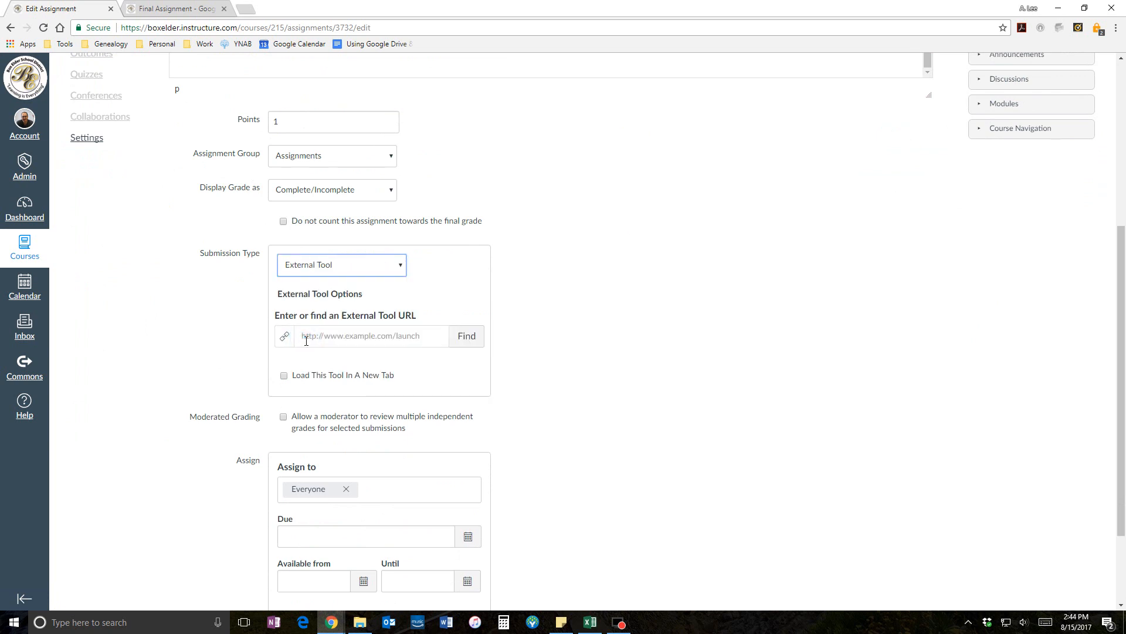
Enter "google" as the external tool URL, look up the available tools and choose Google Docs Cloud Assignment.
{"action": "left_click", "coordinate": [322, 340]}
{"action": "type", "text": "google"}
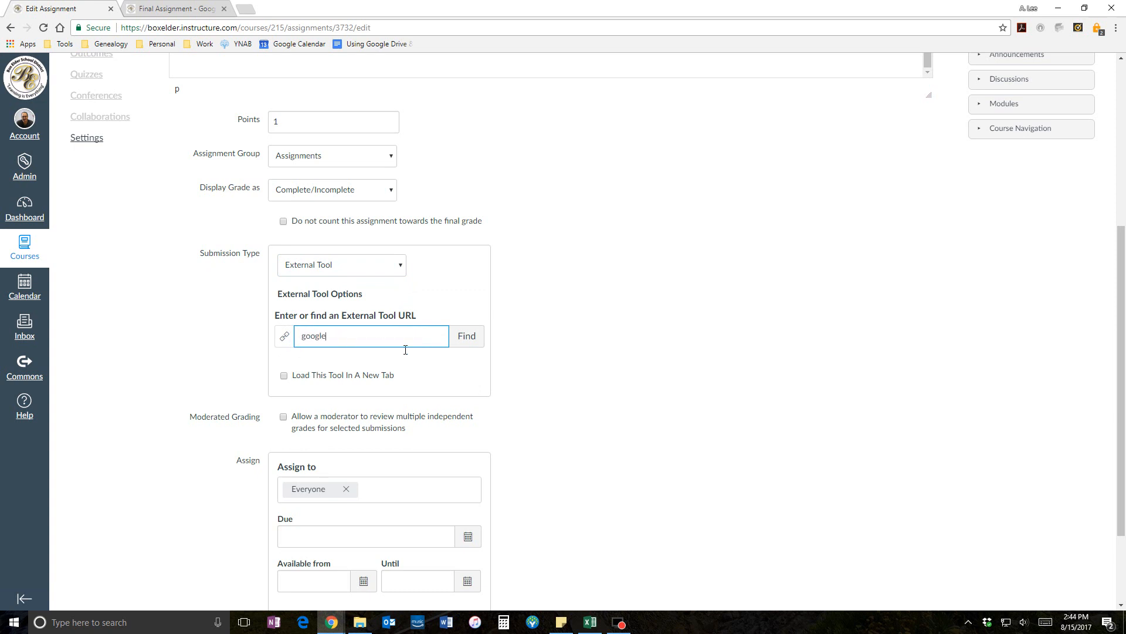
{"action": "left_click", "coordinate": [467, 337]}
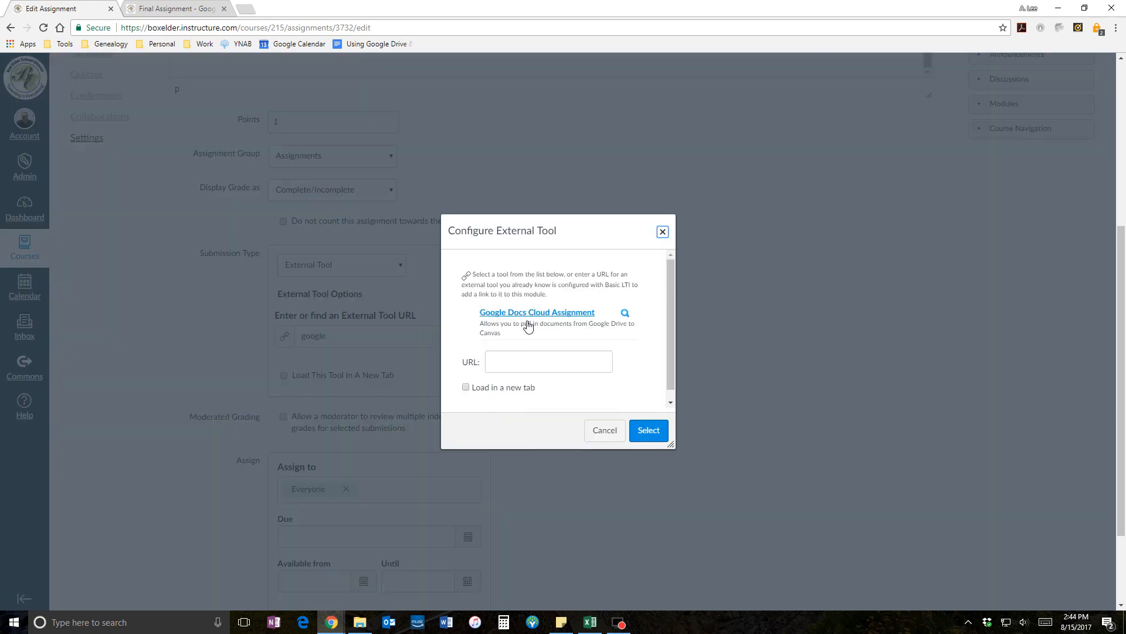
{"action": "left_click", "coordinate": [528, 324]}
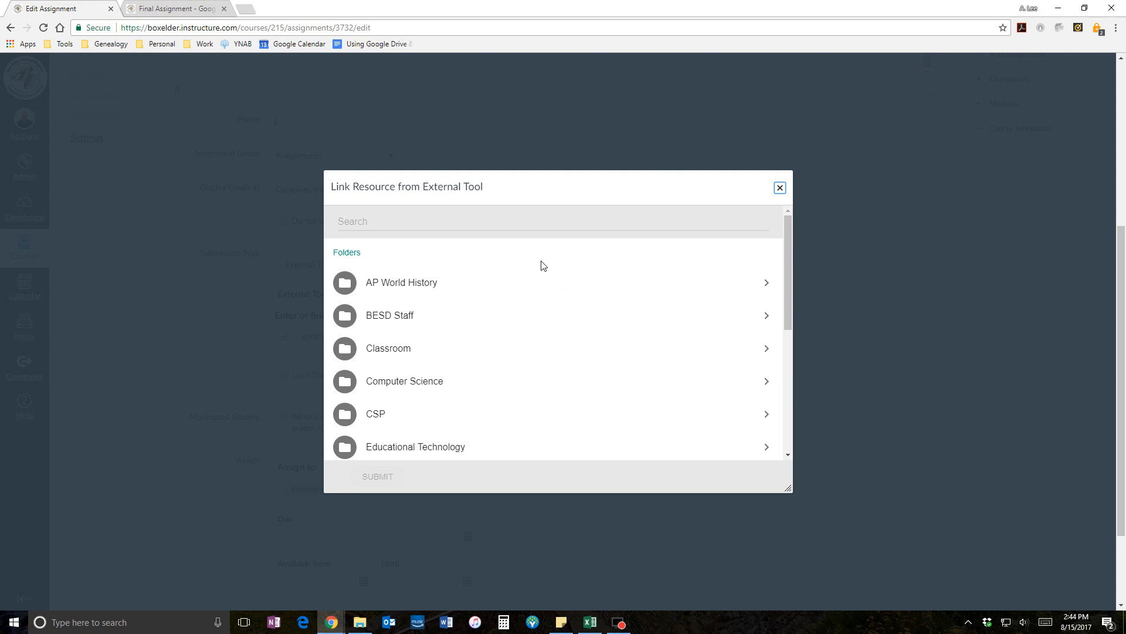
Link the "Google plus Canvas" document, found under Educational Technology and Professional Development, as the assignment's external tool resource.
{"action": "left_click", "coordinate": [568, 444]}
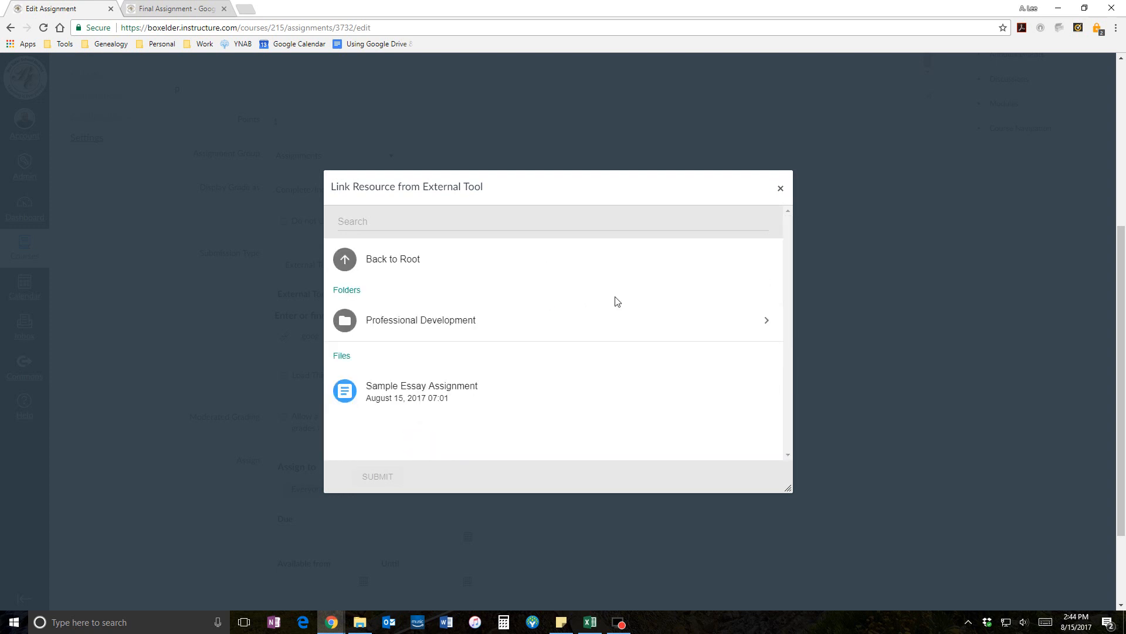
{"action": "left_click", "coordinate": [419, 319]}
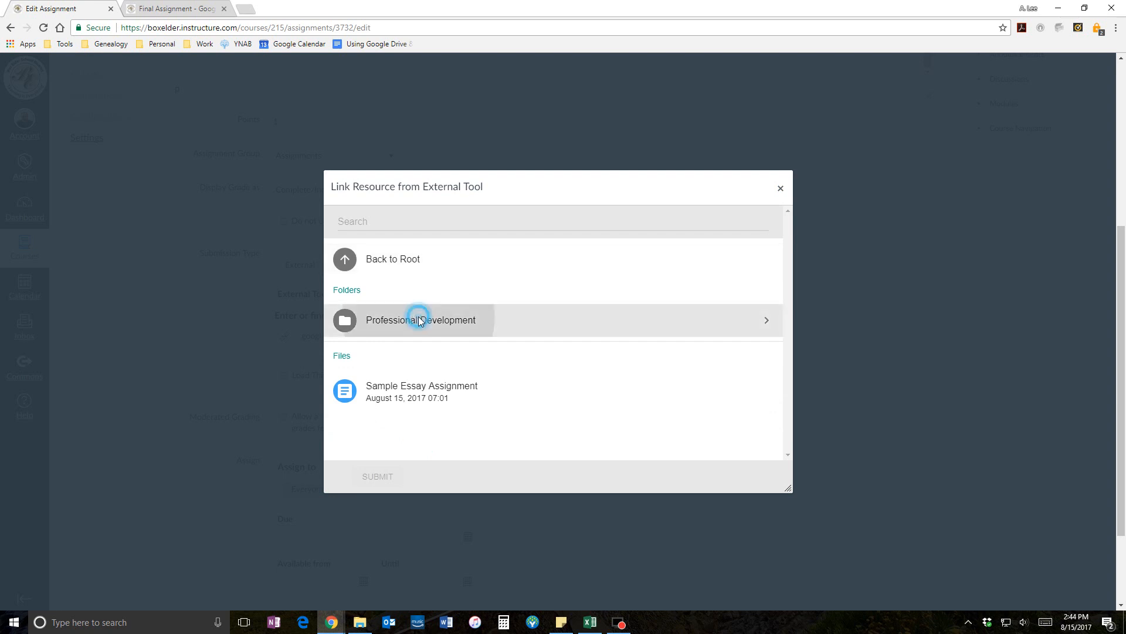
{"action": "left_click", "coordinate": [420, 322]}
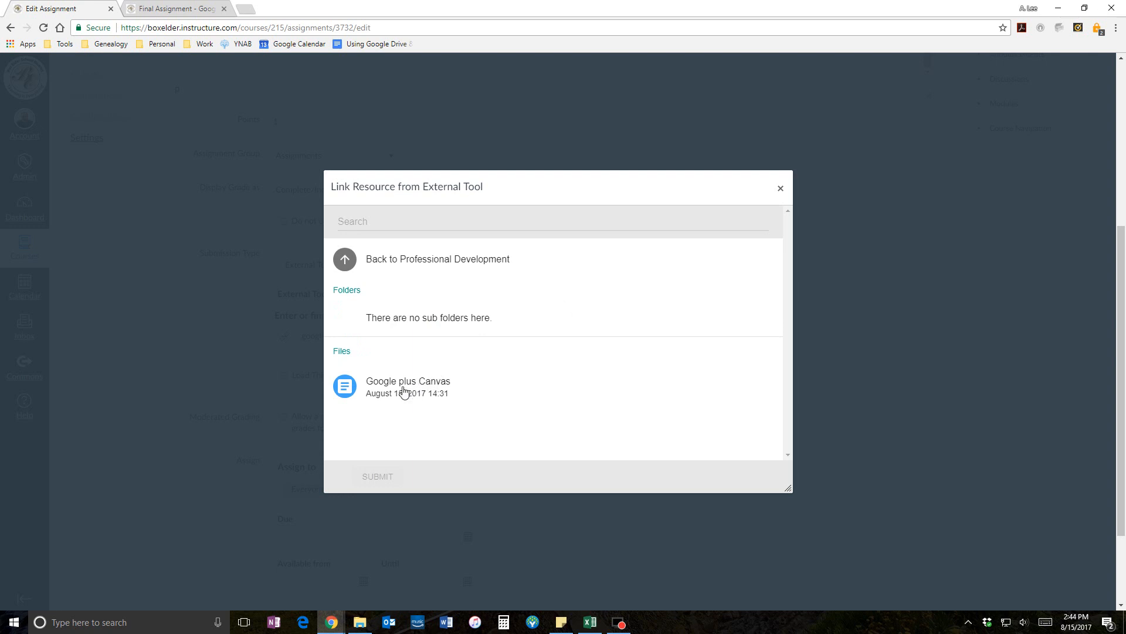
{"action": "left_click", "coordinate": [403, 392]}
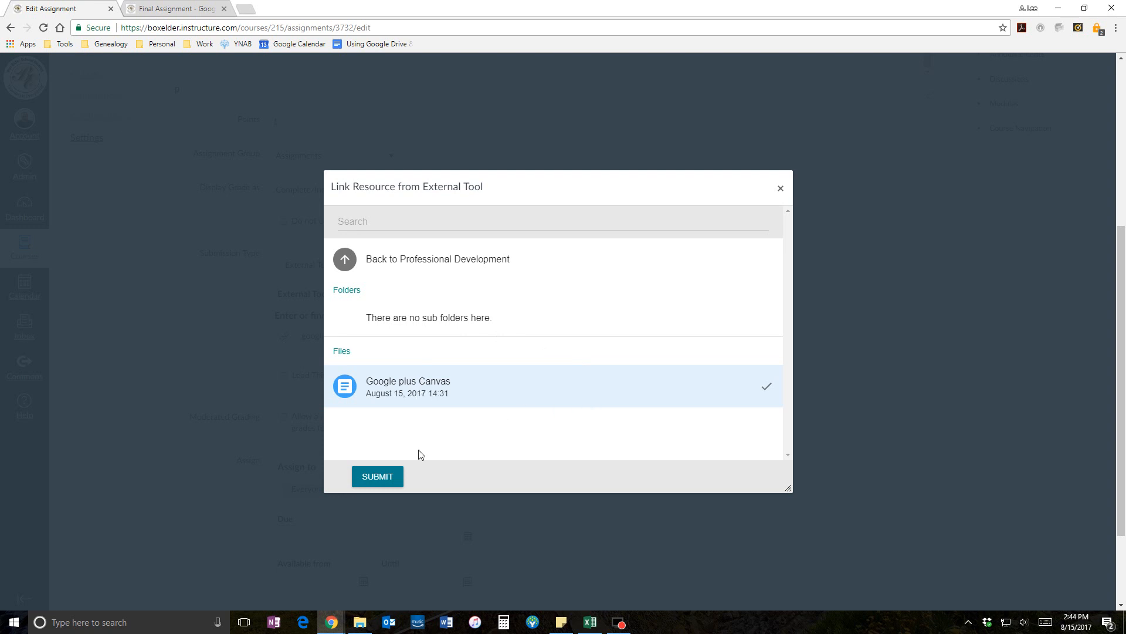
{"action": "left_click", "coordinate": [376, 478]}
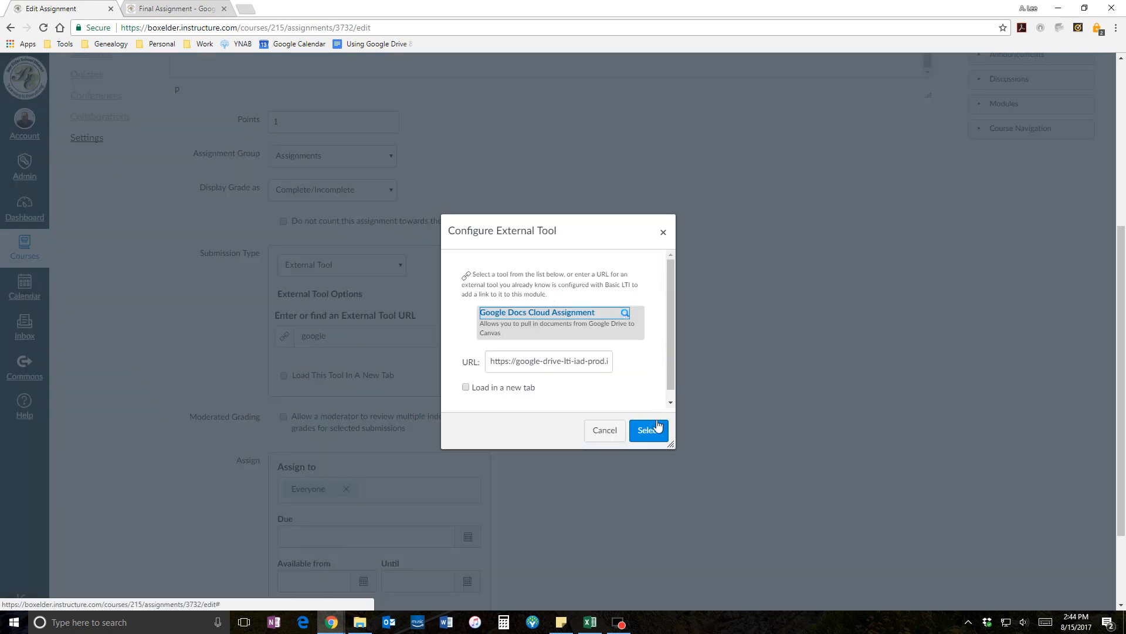
{"action": "left_click", "coordinate": [649, 431]}
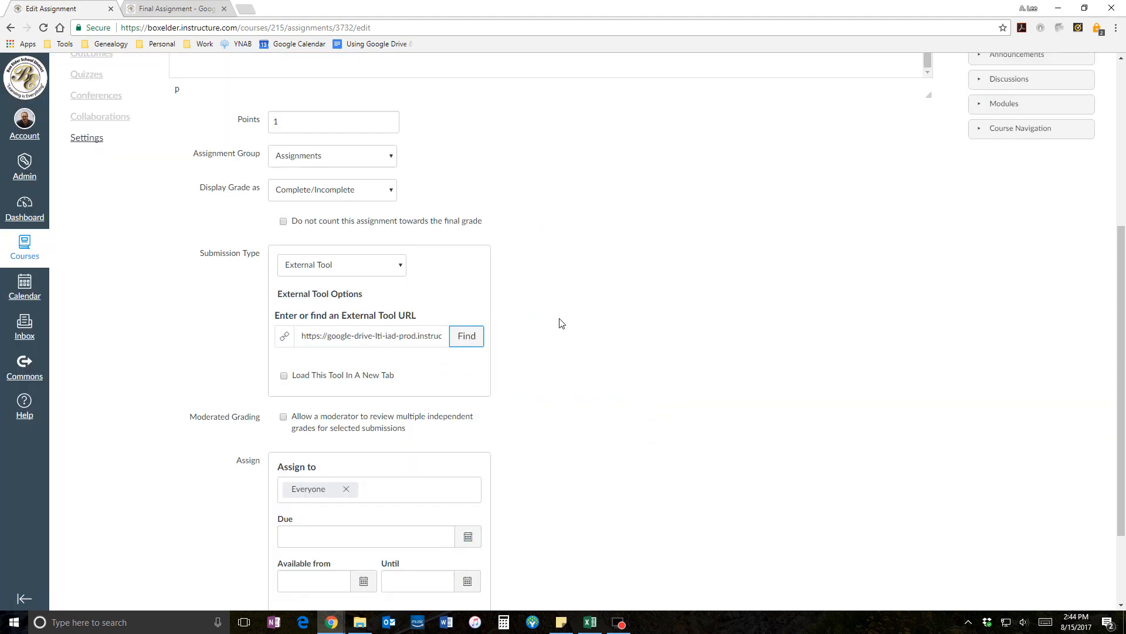
Save and publish the assignment.
{"action": "scroll", "coordinate": [560, 322], "scroll_direction": "down", "scroll_amount": 3}
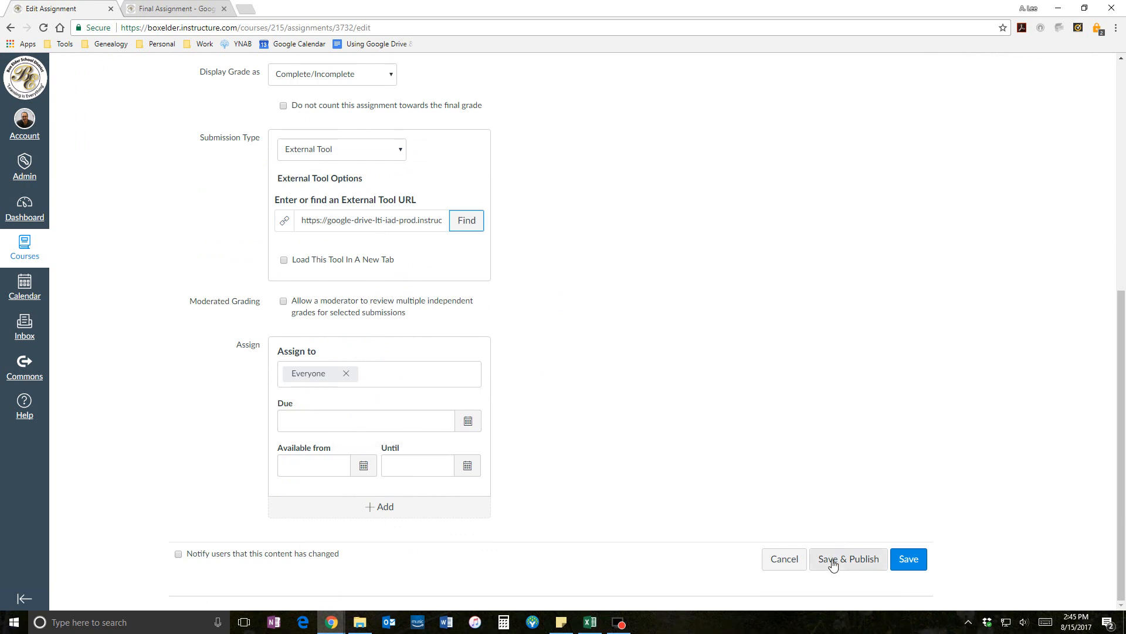
{"action": "left_click", "coordinate": [852, 562]}
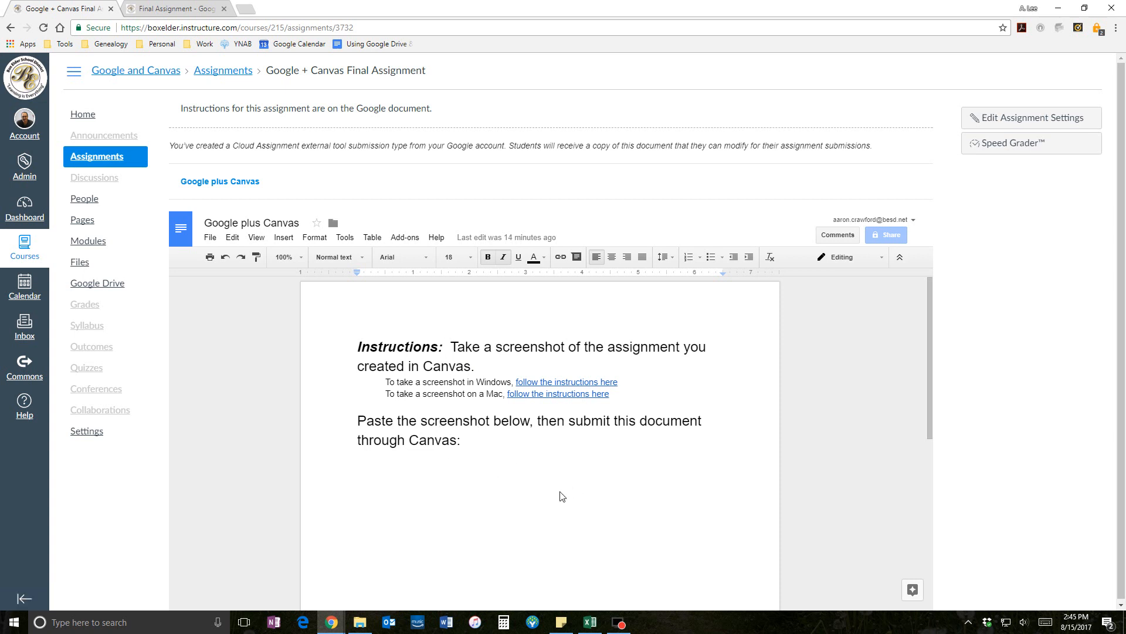
Check the embedded document's area for the pasted screenshot, try opening the assignment in SpeedGrader, and return to the assignment page.
{"action": "left_click", "coordinate": [463, 487]}
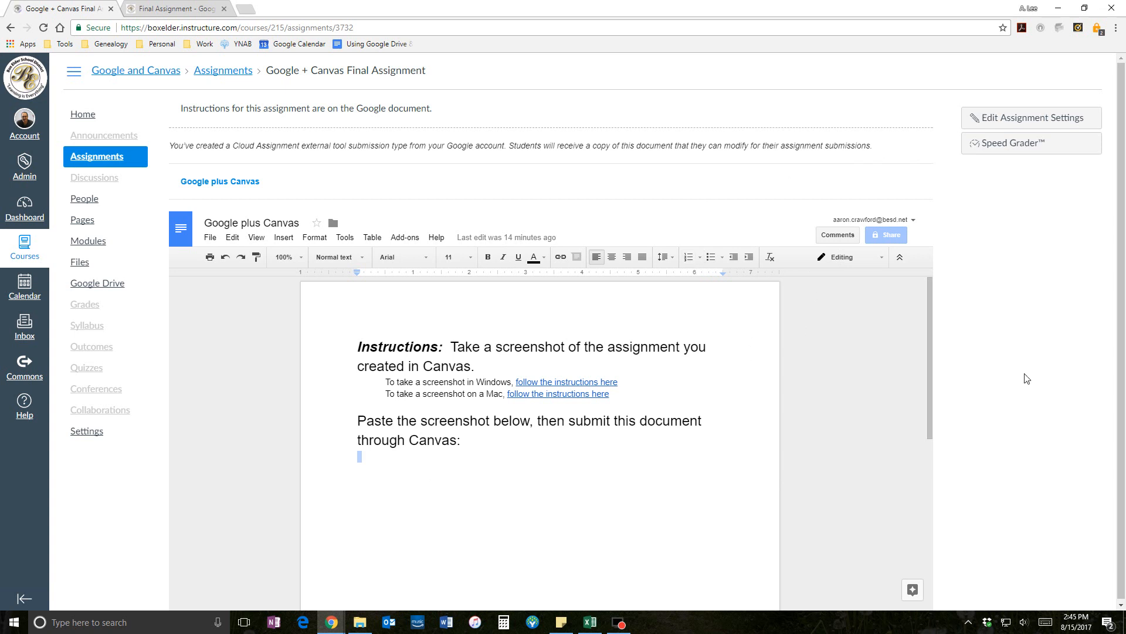
{"action": "scroll", "coordinate": [1040, 379], "scroll_direction": "down", "scroll_amount": 2}
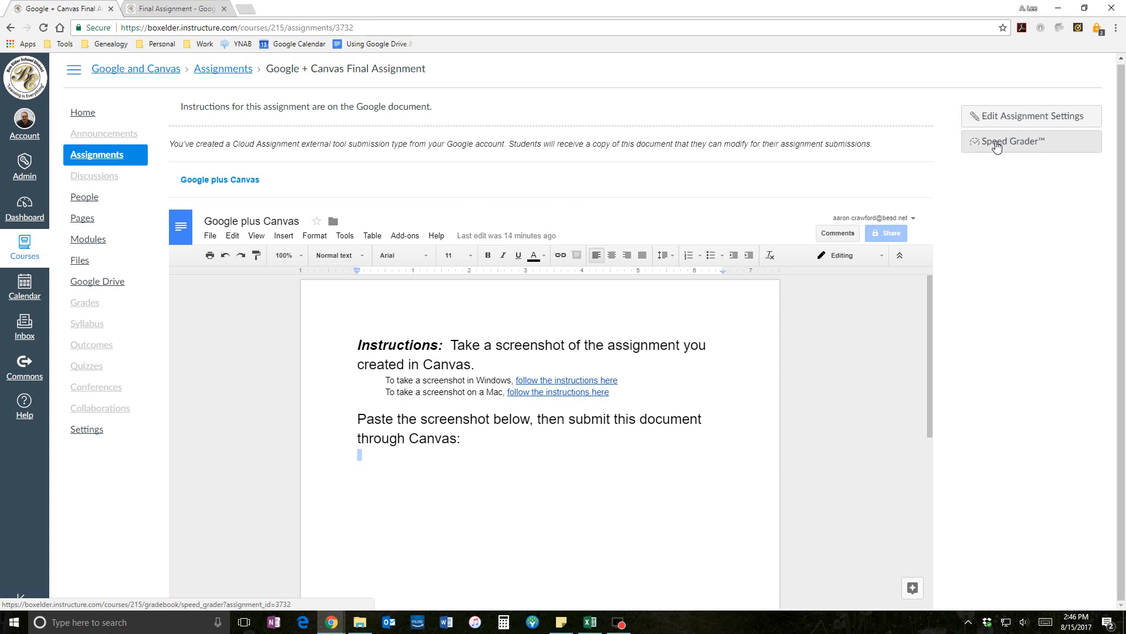
{"action": "left_click", "coordinate": [996, 145]}
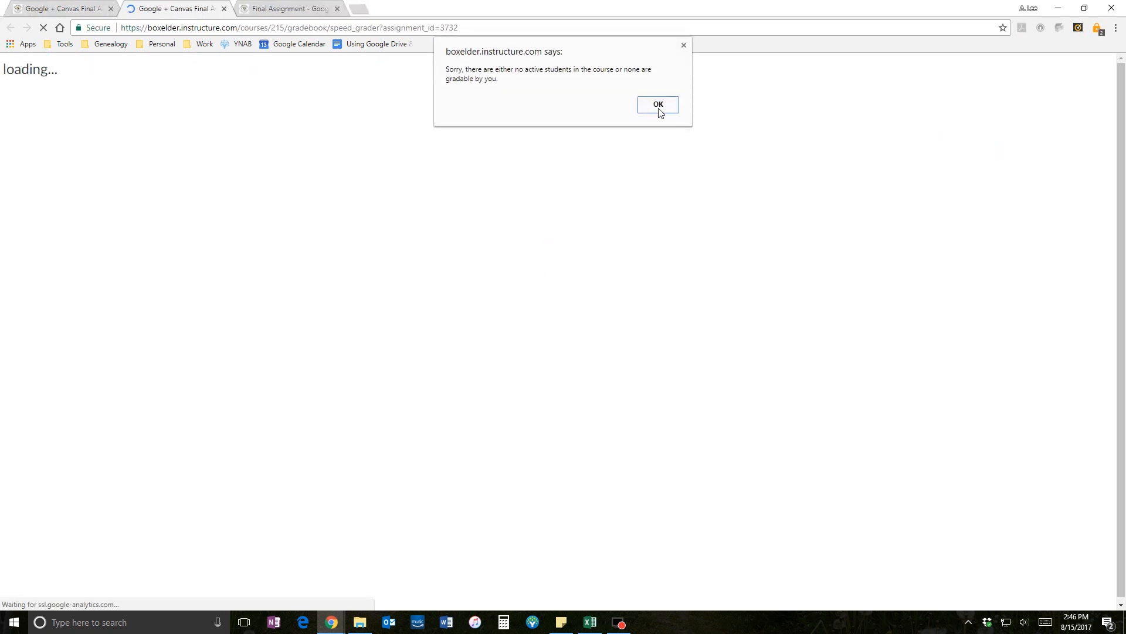
{"action": "left_click", "coordinate": [658, 109]}
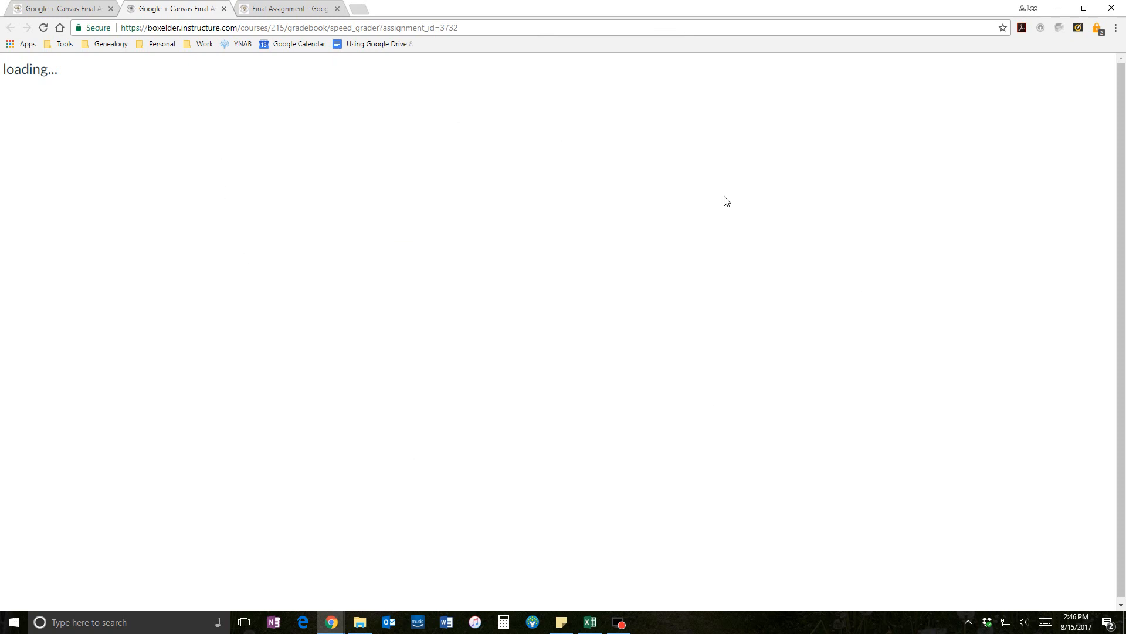
{"action": "left_click", "coordinate": [42, 8]}
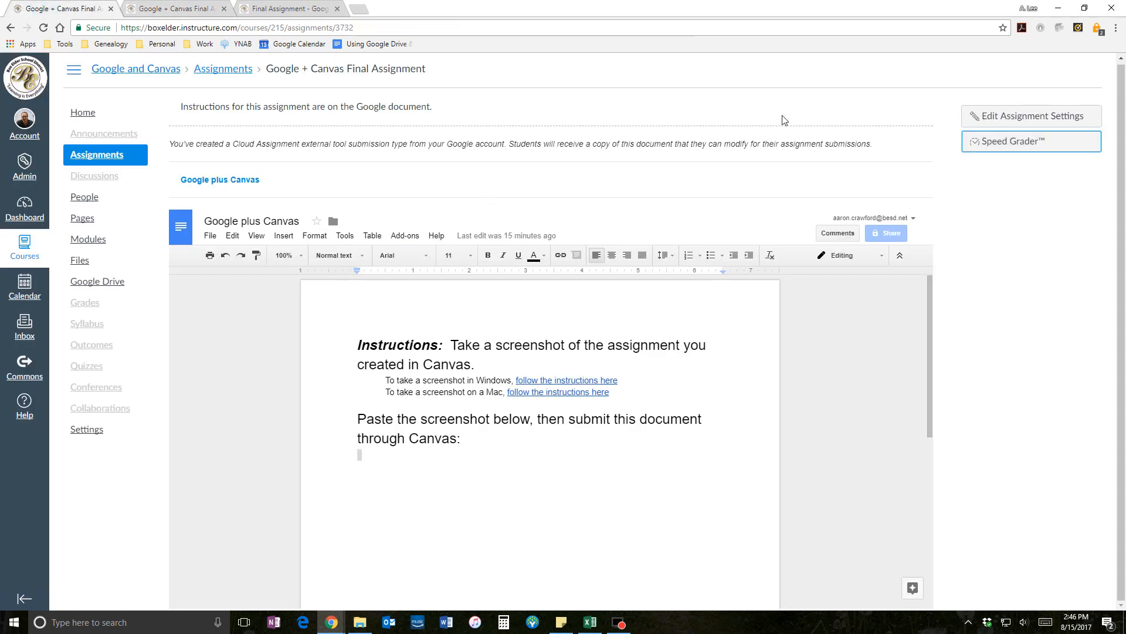